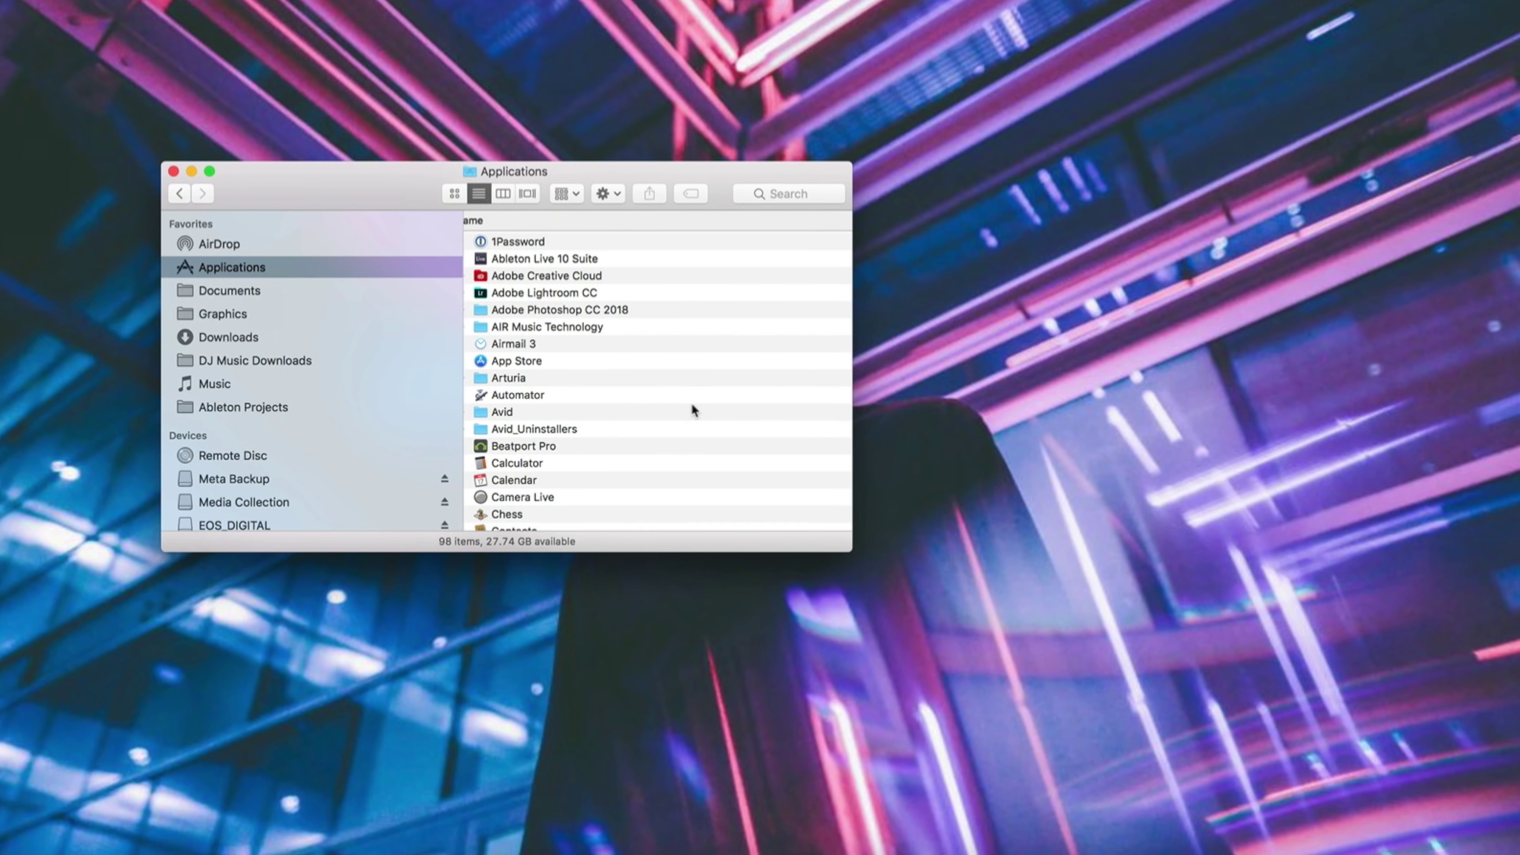
# Step: Launch Disk Utility from Finder's Utilities folder, select the 8.05 GB USB drive and begin erasing it
pyautogui.scroll(-15, 692, 403)
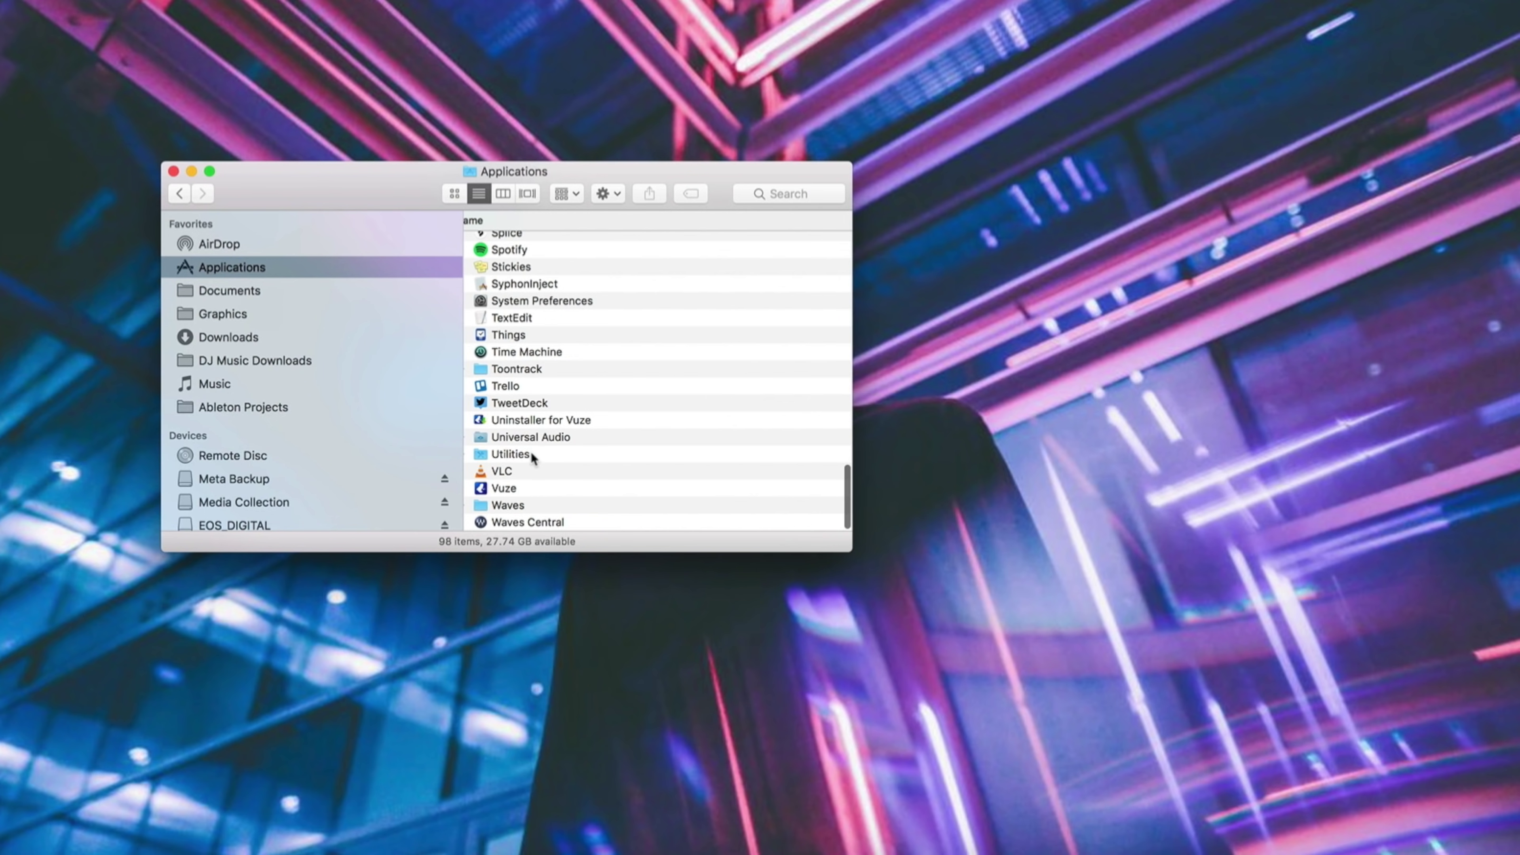
pyautogui.doubleClick(531, 453)
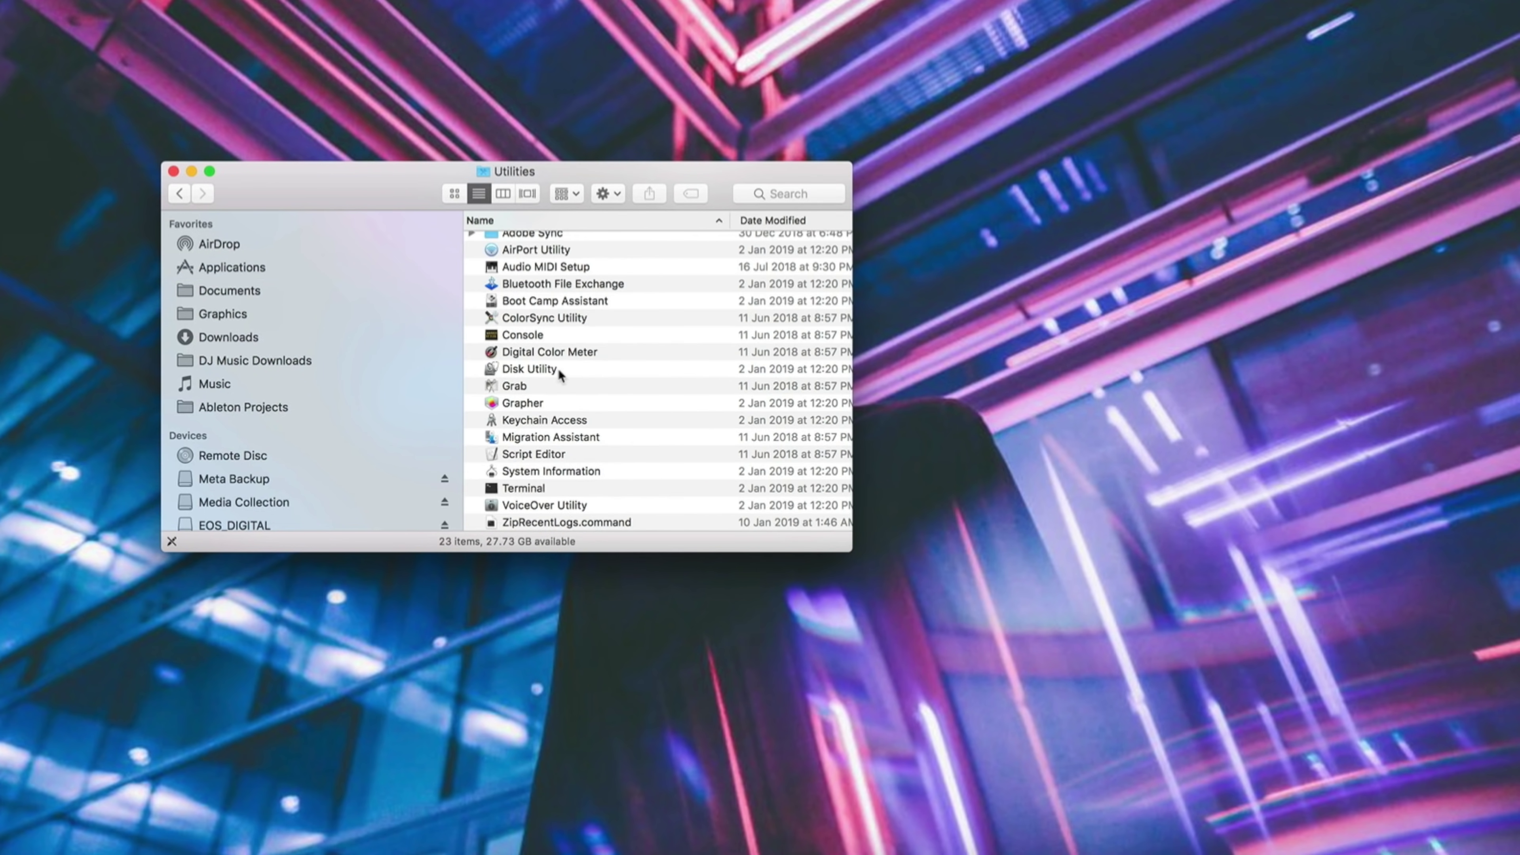
pyautogui.doubleClick(543, 368)
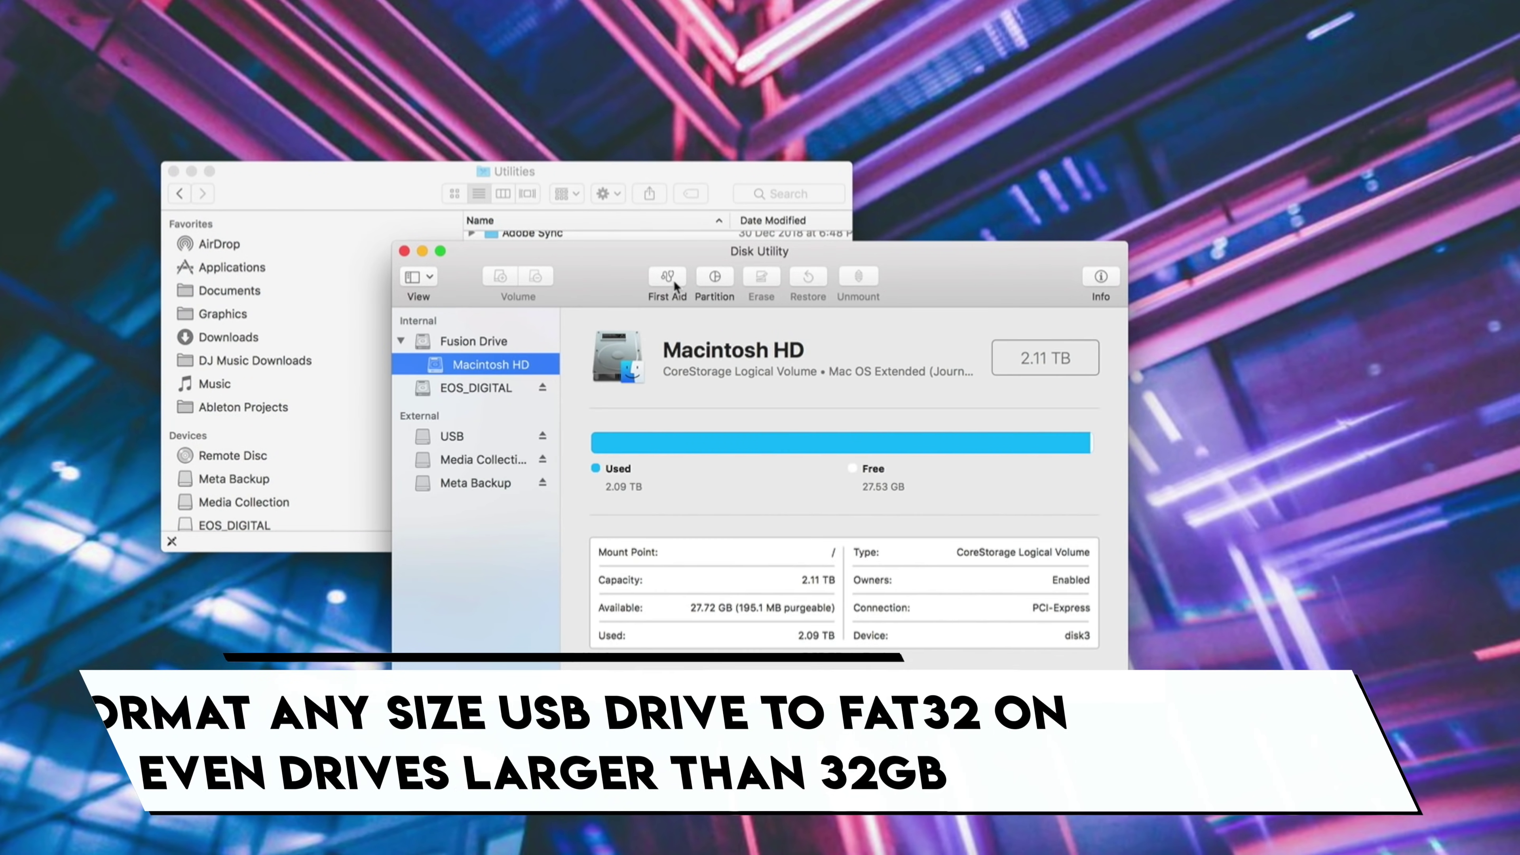
pyautogui.click(470, 436)
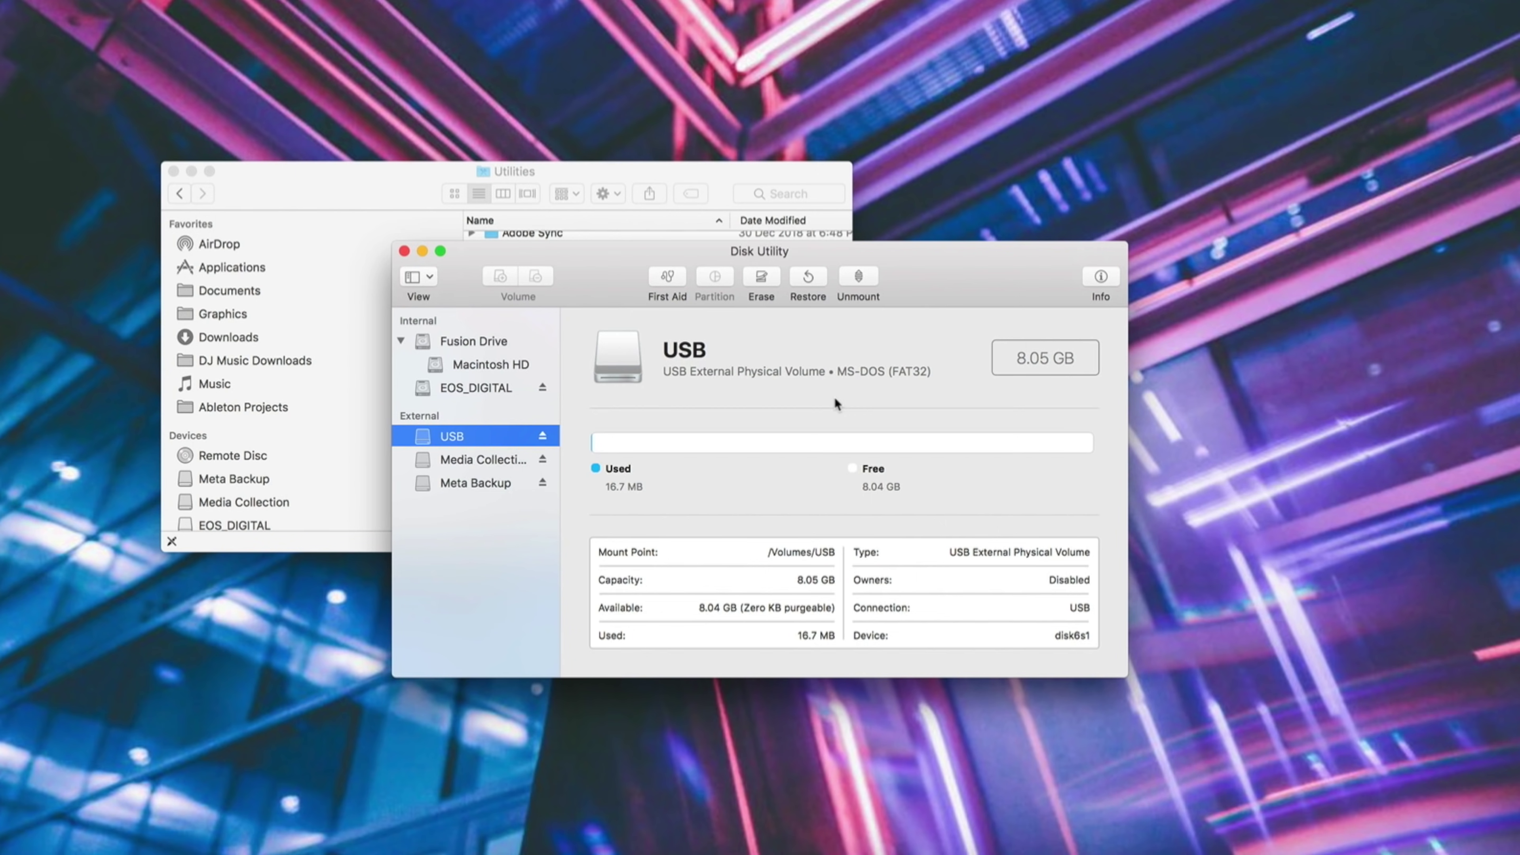
pyautogui.click(766, 282)
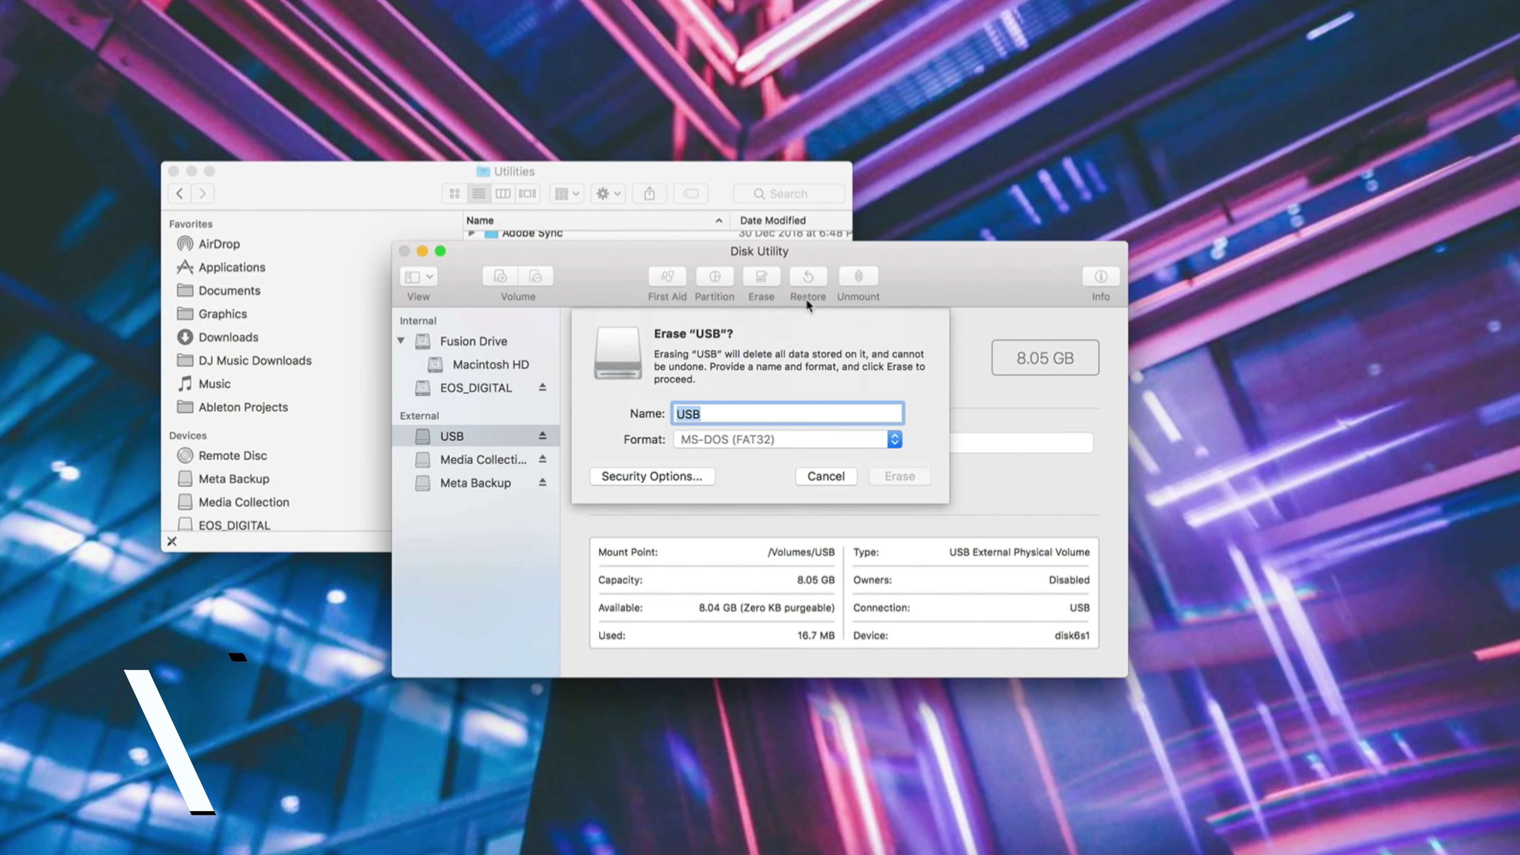
# Step: Erase the USB drive with the MS-DOS (FAT) format, keeping the name USB
pyautogui.click(752, 443)
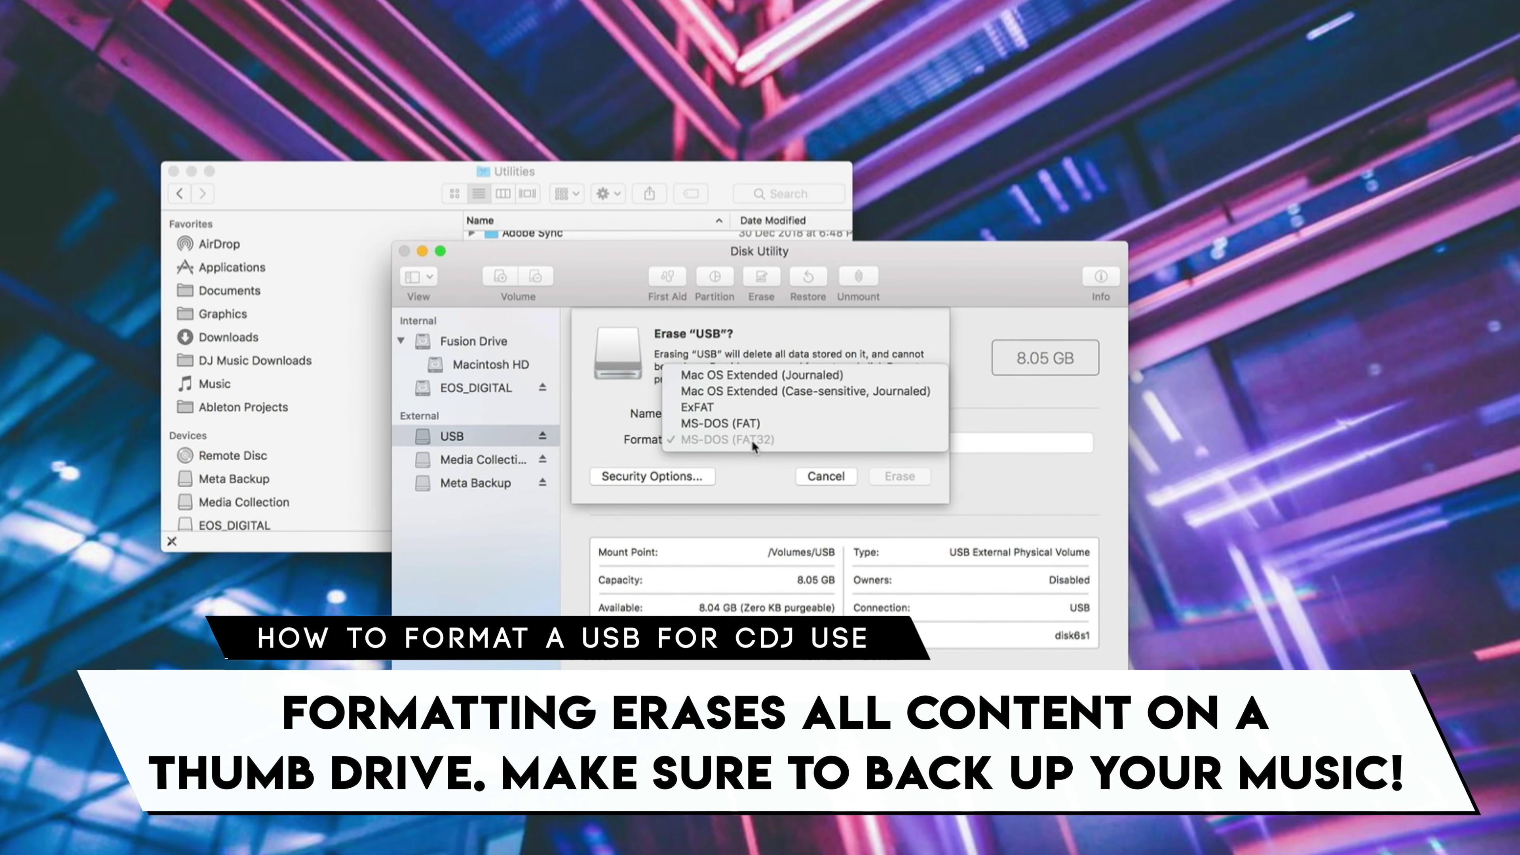
pyautogui.click(761, 424)
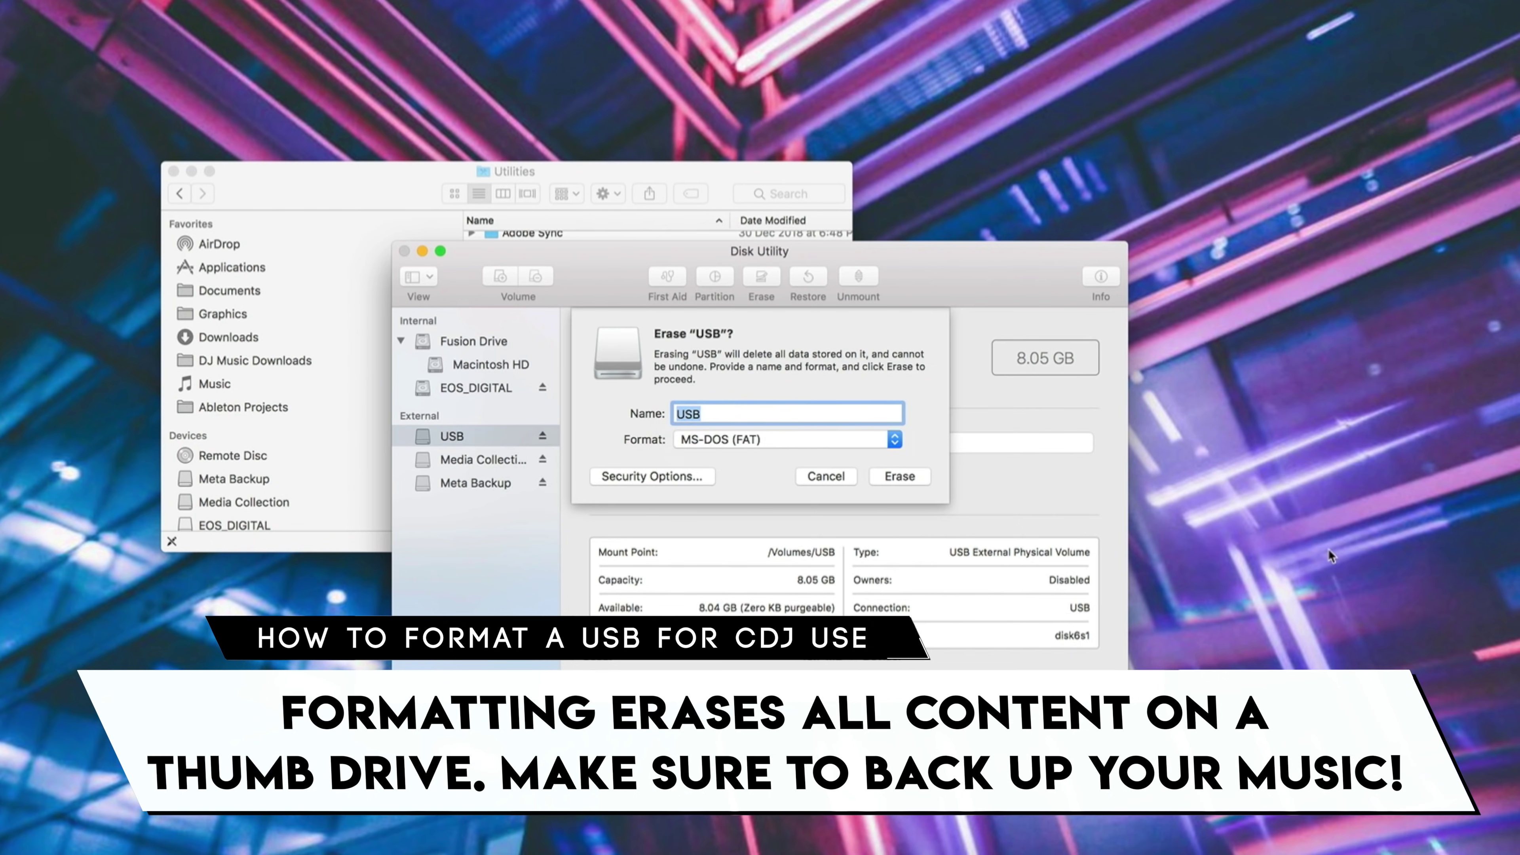
pyautogui.click(901, 468)
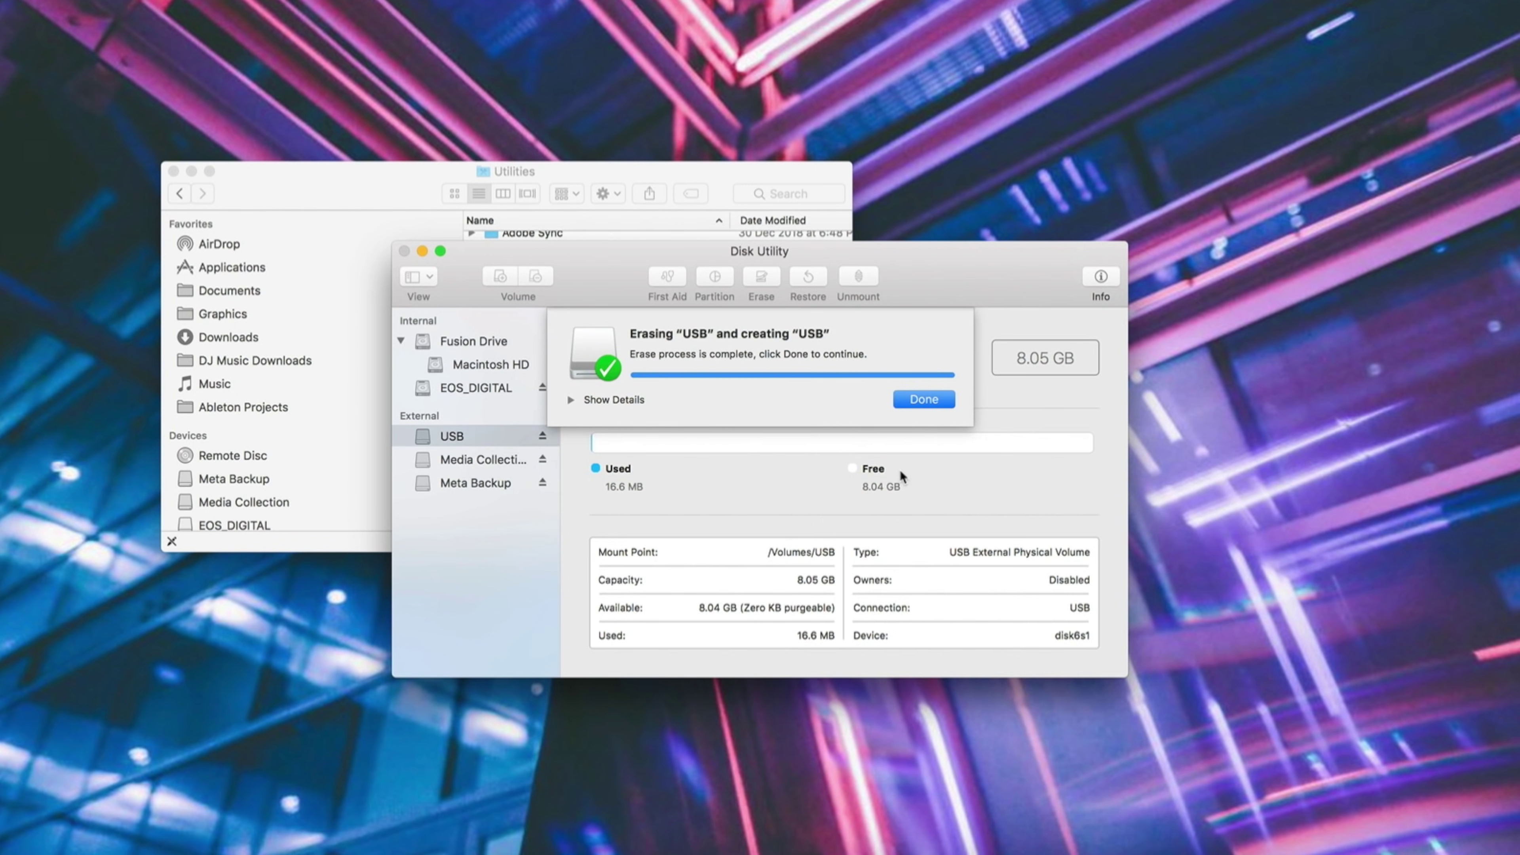
pyautogui.click(923, 399)
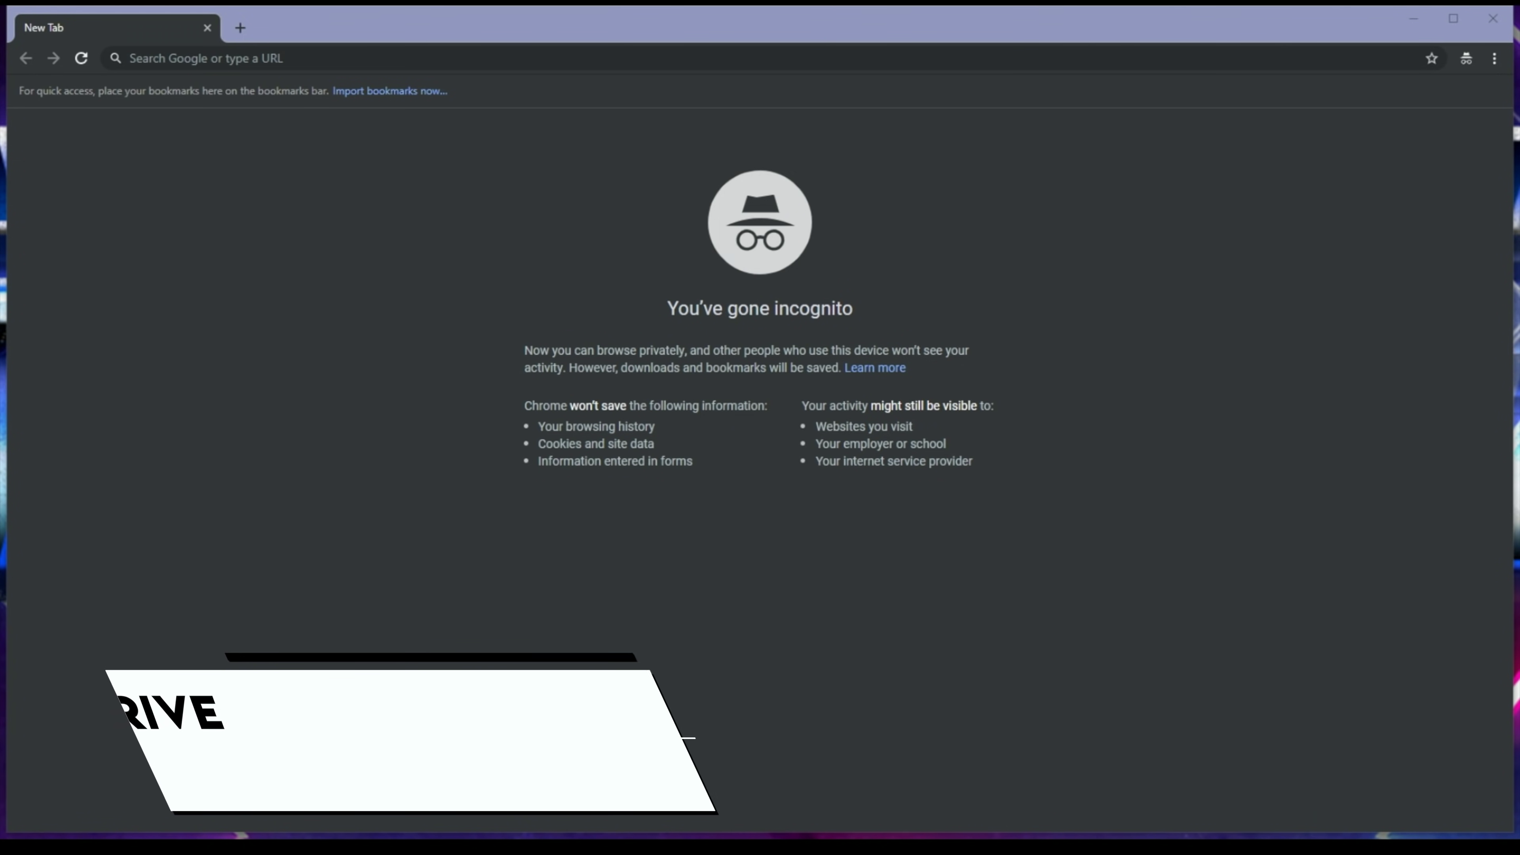
# Step: Open USB Drive (F:) in File Explorer and agree to format it
pyautogui.press('super+e')
pyautogui.scroll(-1, 438, 563)
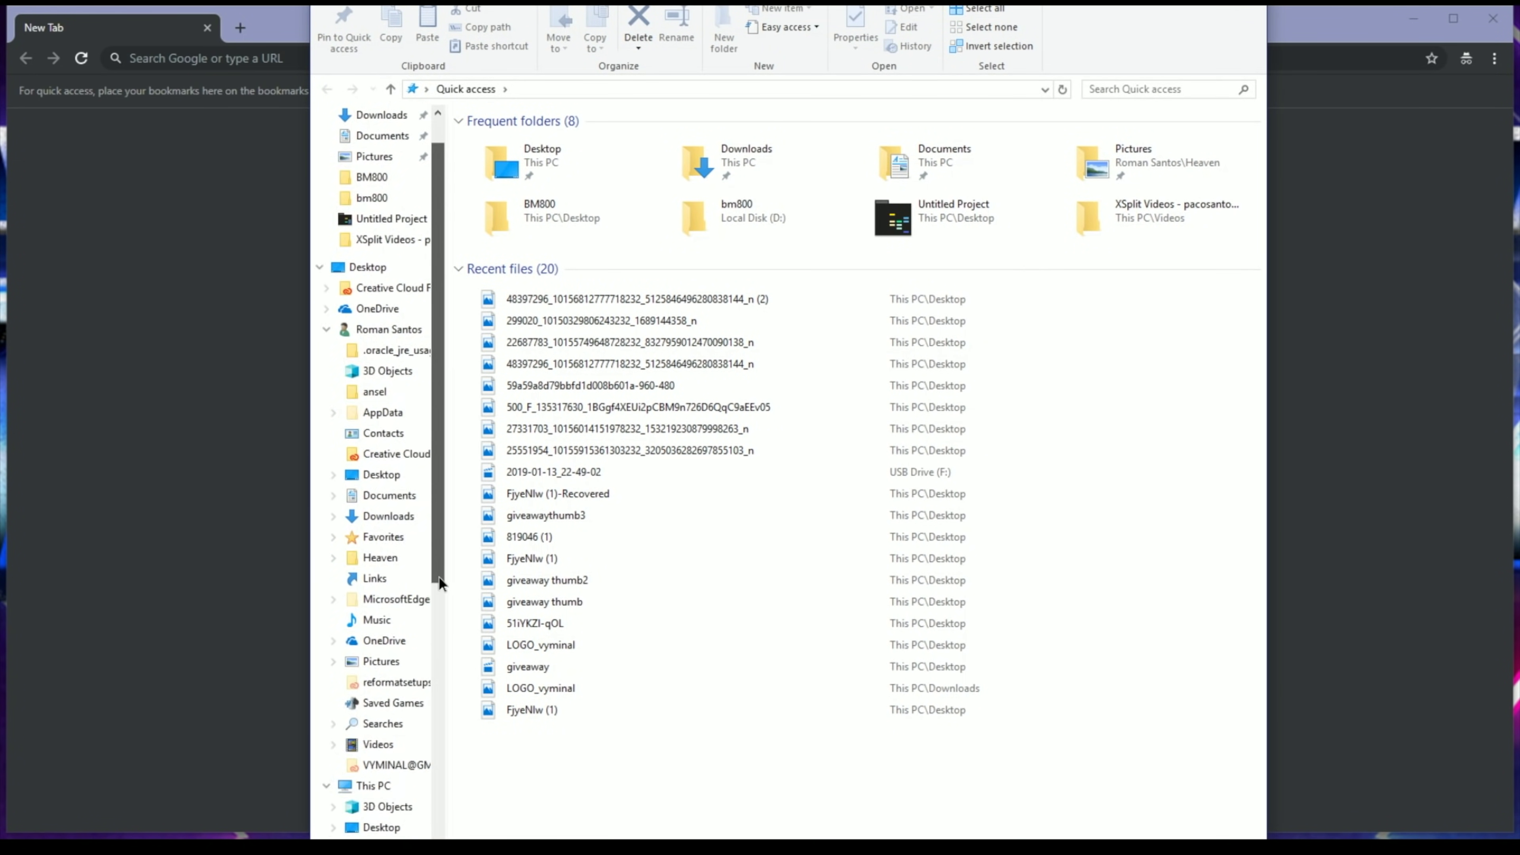
pyautogui.scroll(-7, 439, 576)
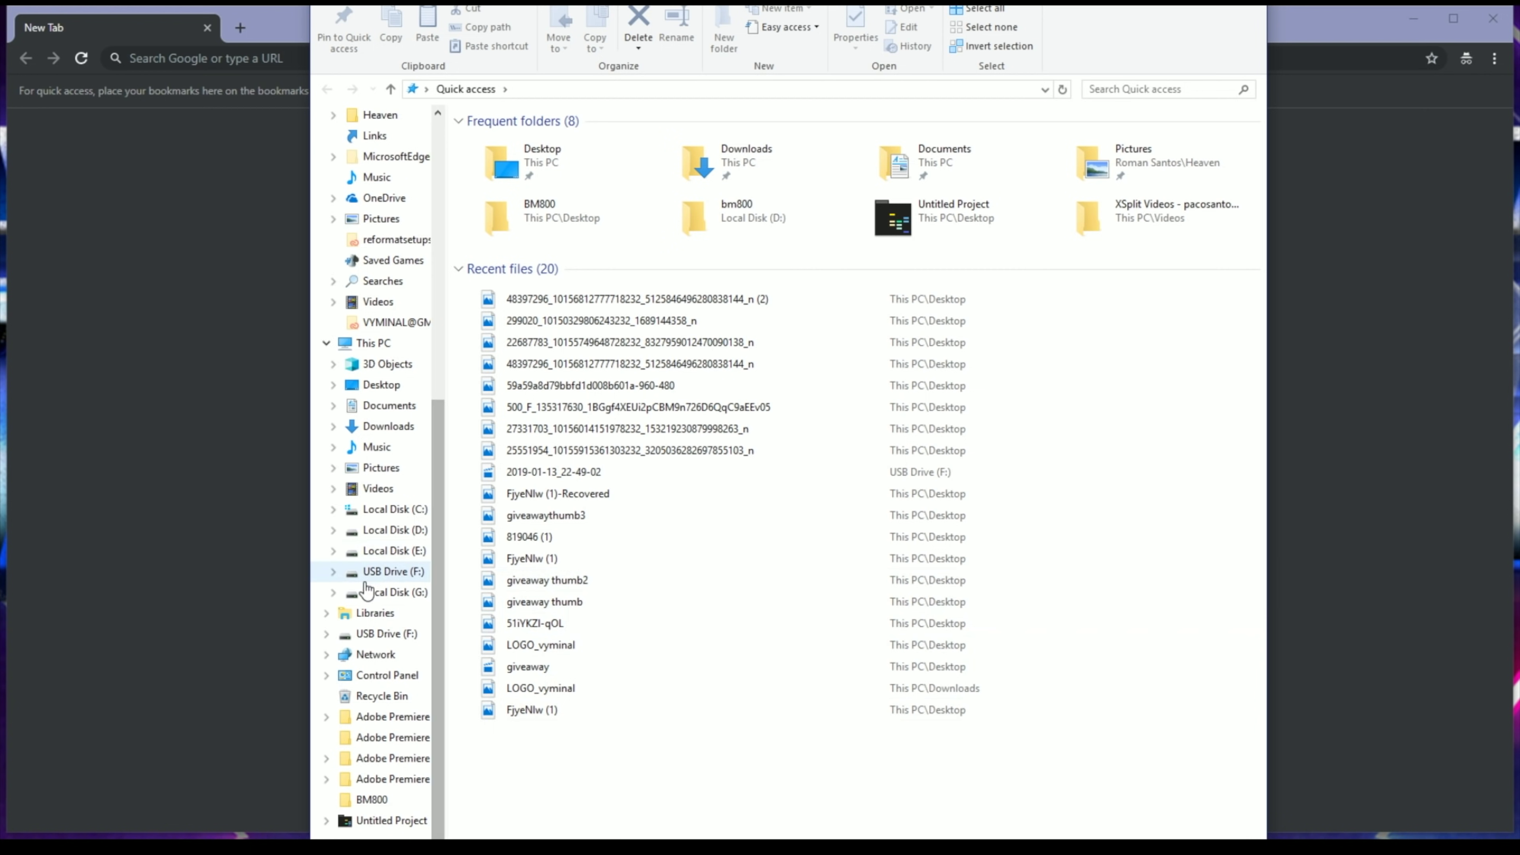
pyautogui.click(387, 574)
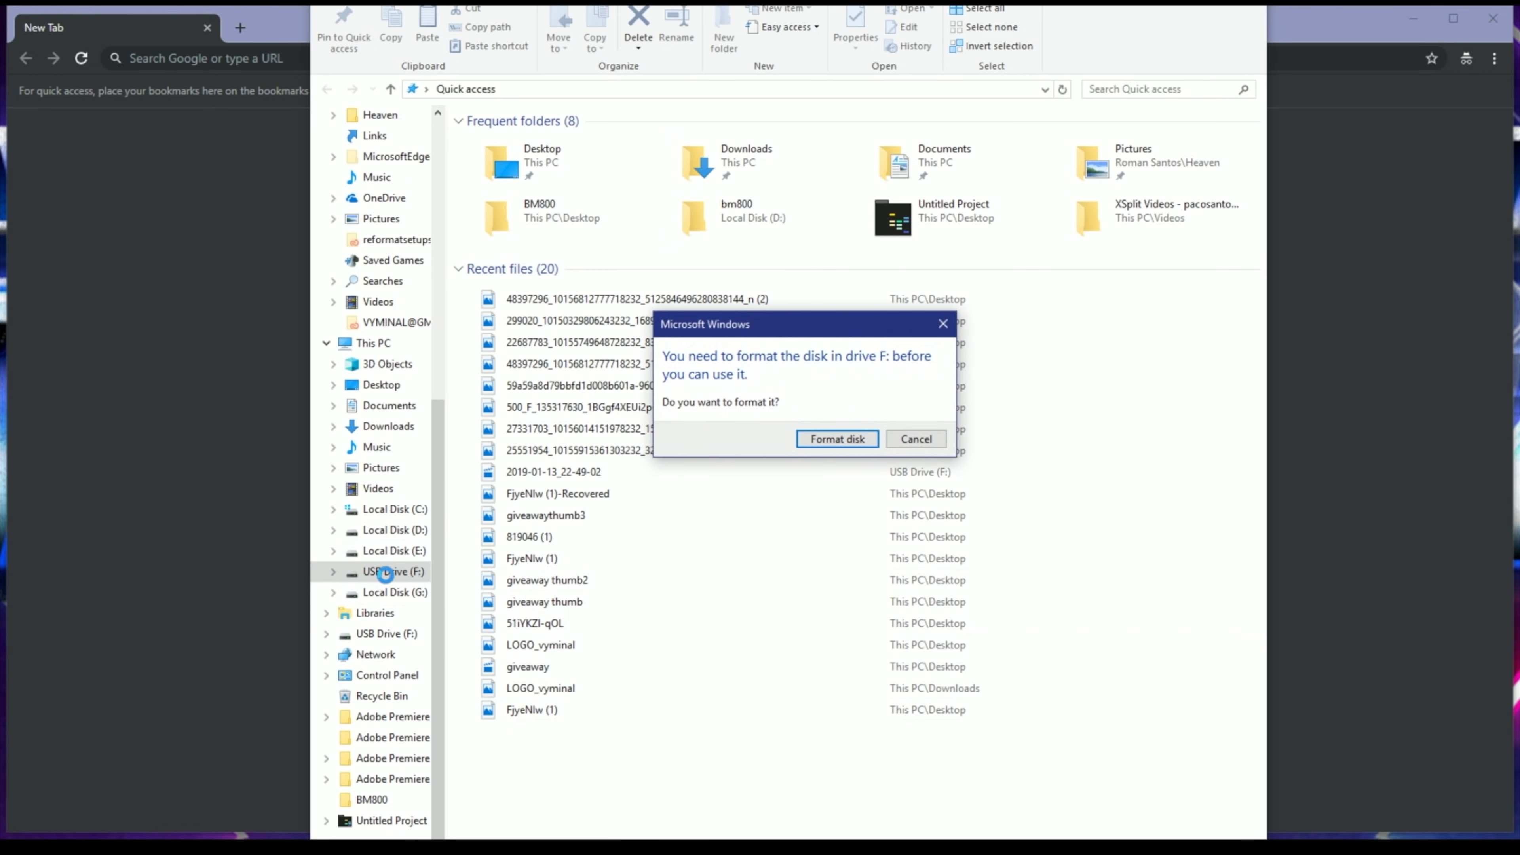
pyautogui.click(843, 442)
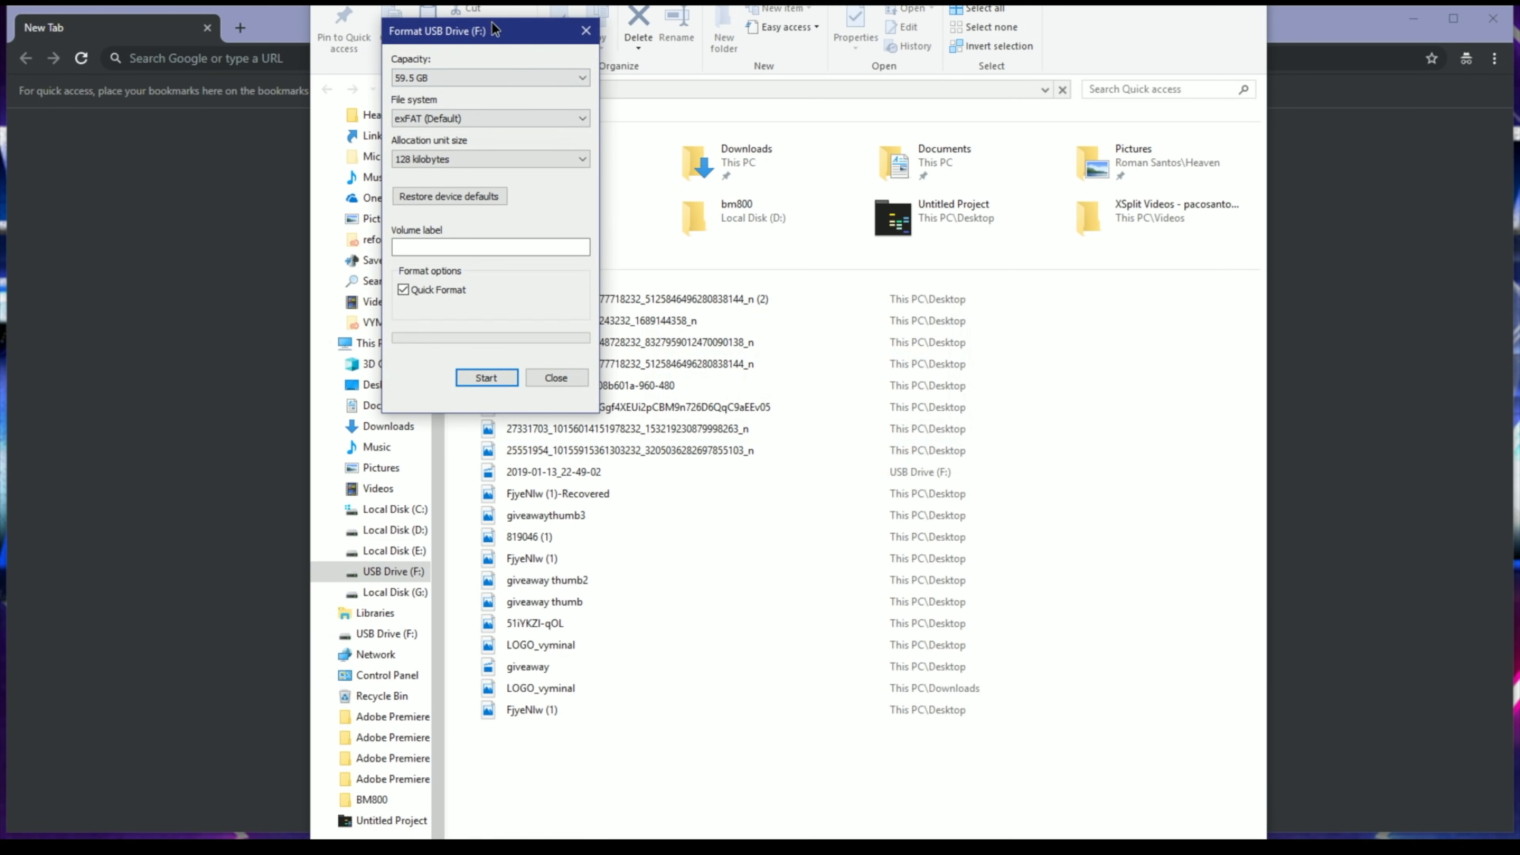
pyautogui.moveTo(494, 28); pyautogui.dragTo(738, 212)
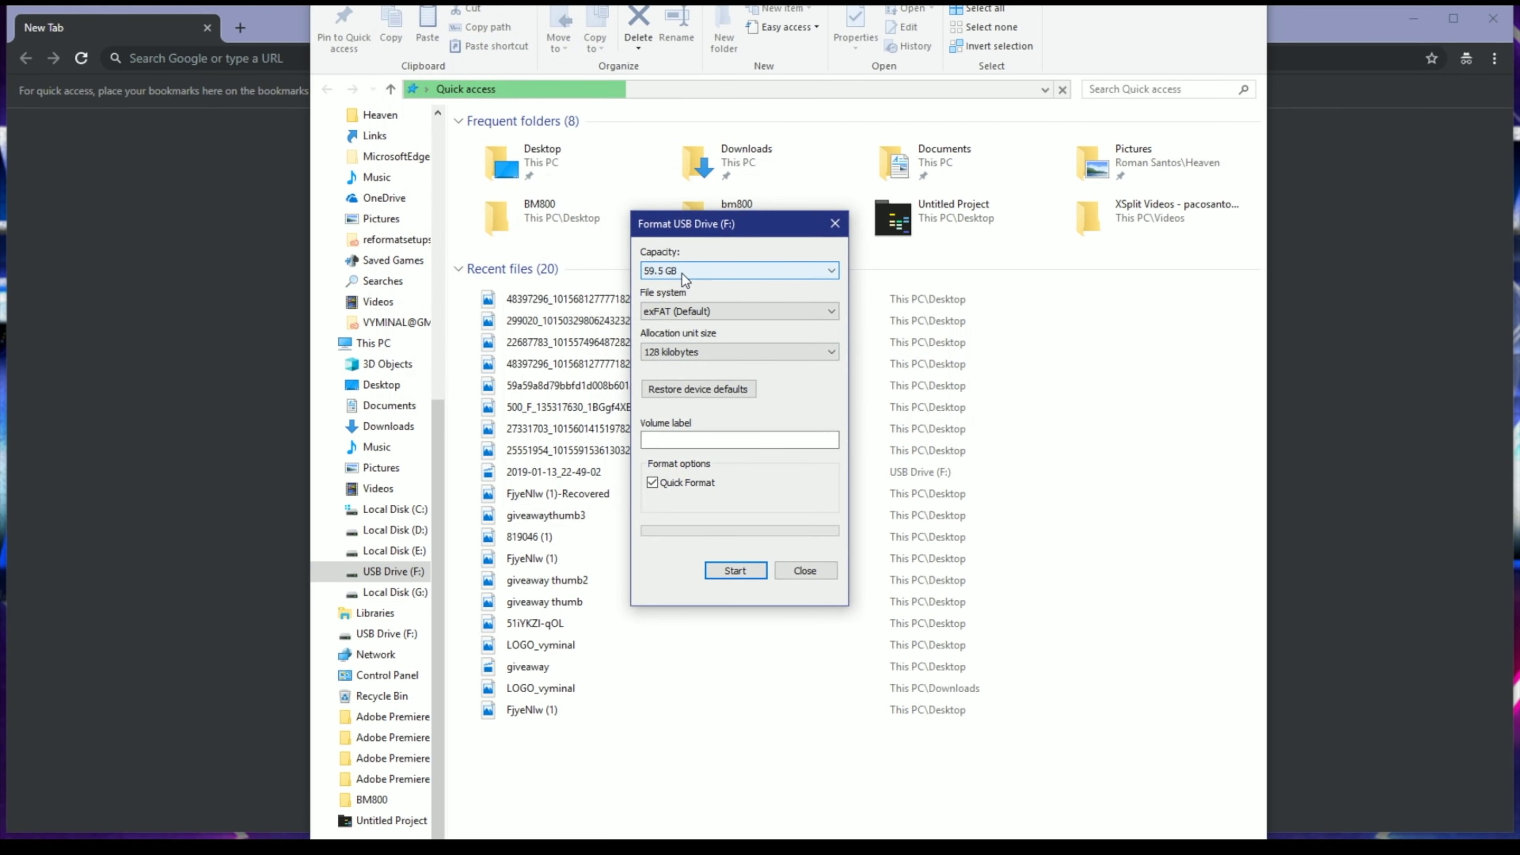
# Step: Try formatting F: at 59.5 GB as exFAT, then dismiss the Windows can't format error
pyautogui.click(718, 276)
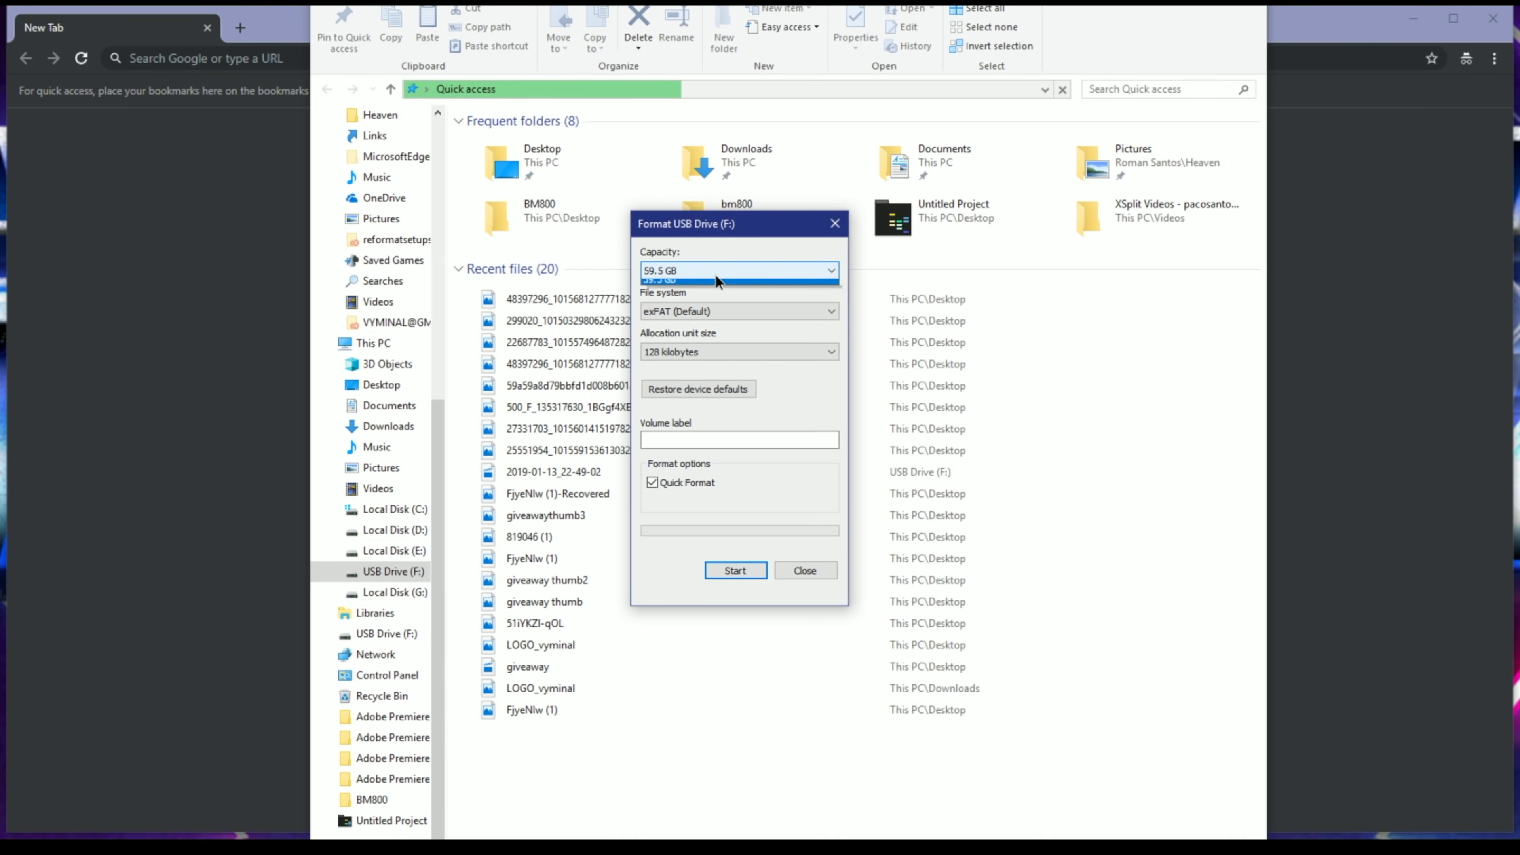
pyautogui.click(712, 274)
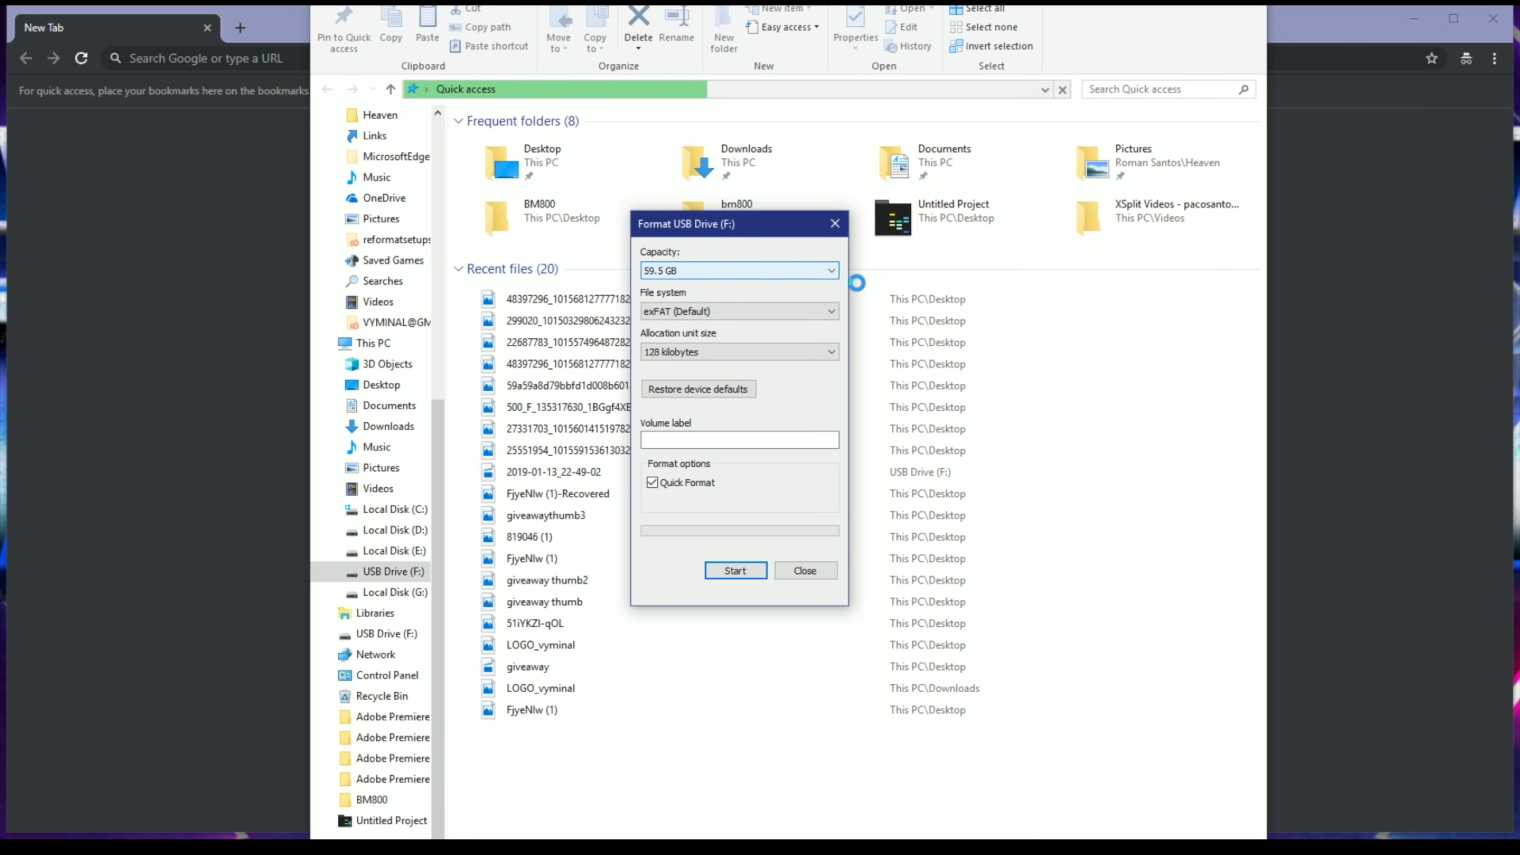
pyautogui.click(782, 316)
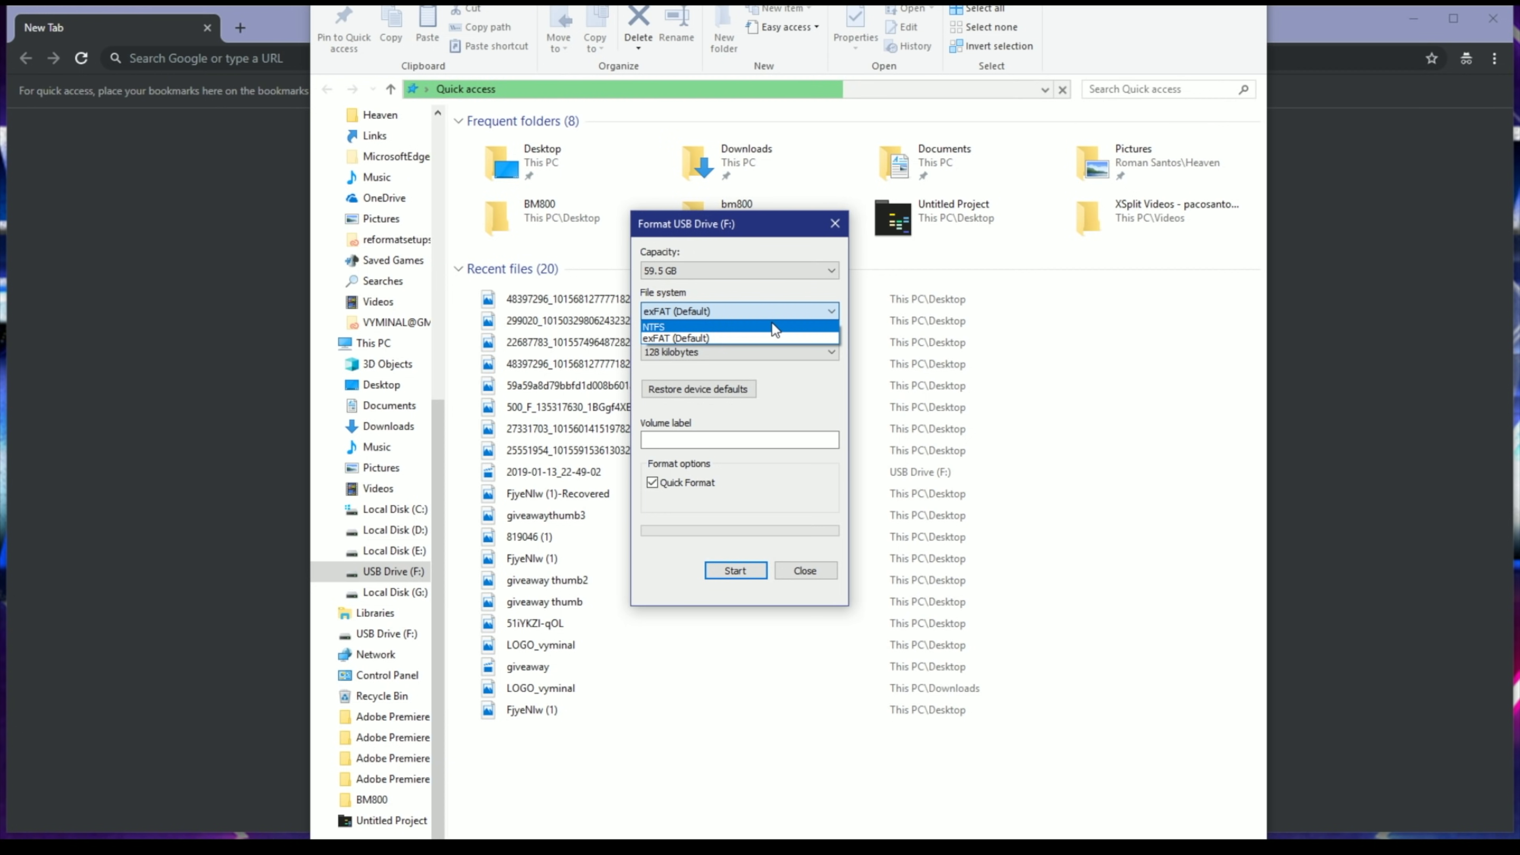
pyautogui.click(771, 244)
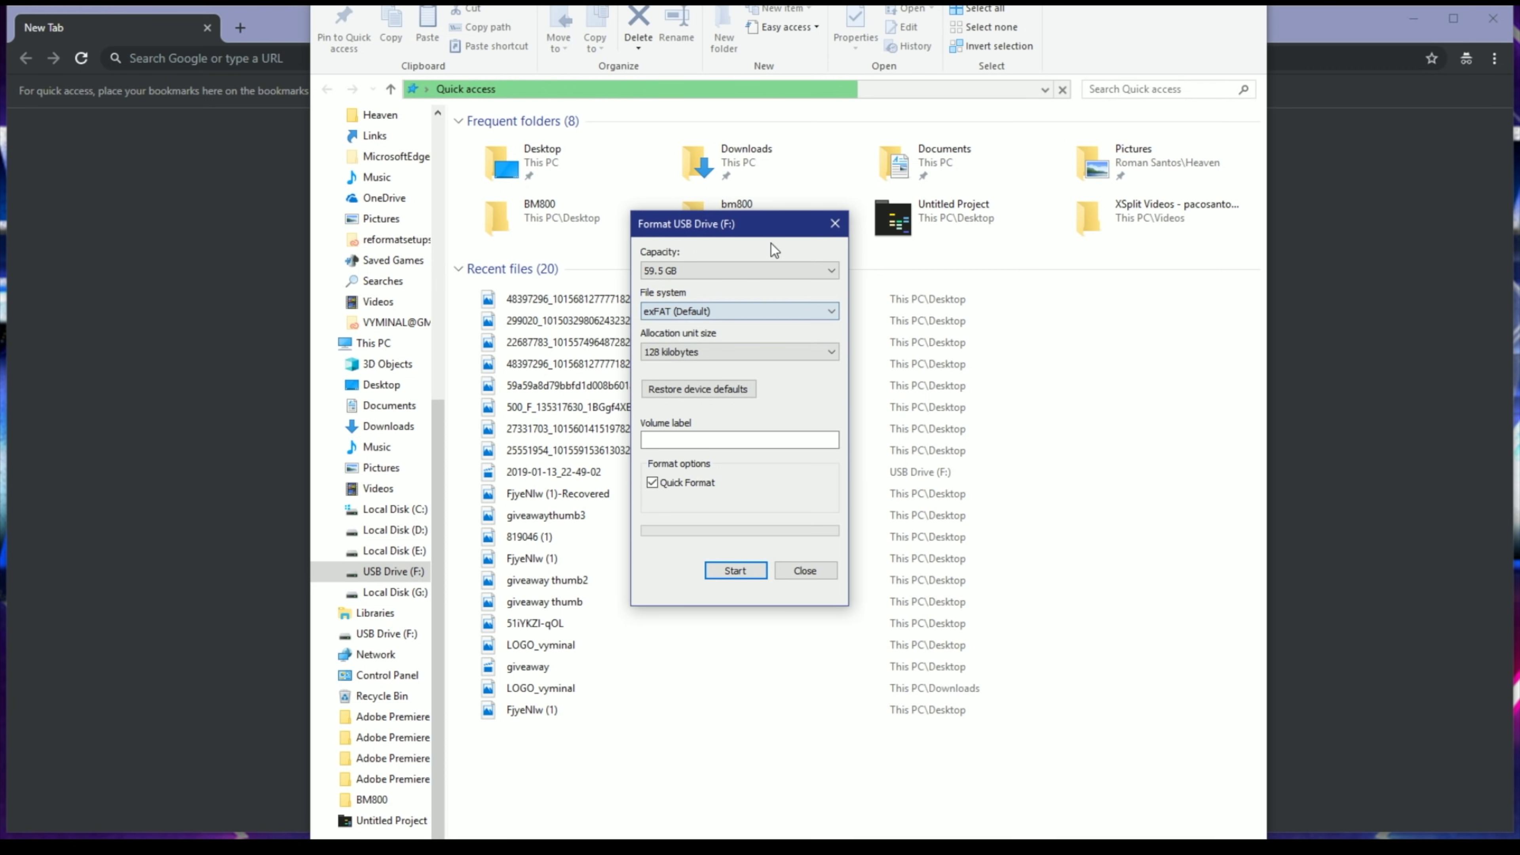
pyautogui.press('Return')
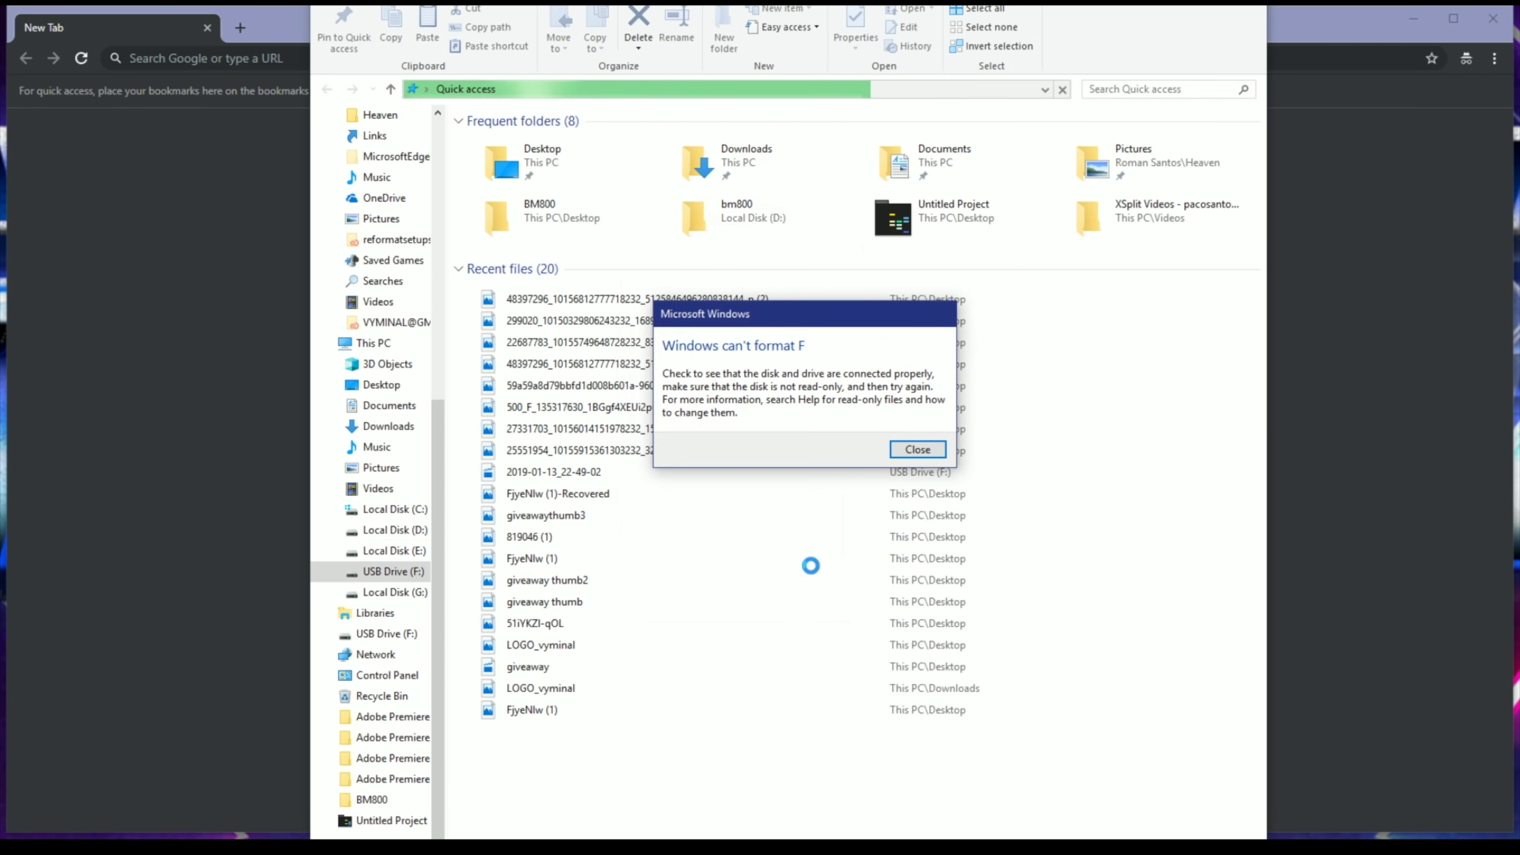
pyautogui.click(918, 449)
# Step: Search Google for 'fat32 format' in the incognito Chrome window
pyautogui.click(155, 456)
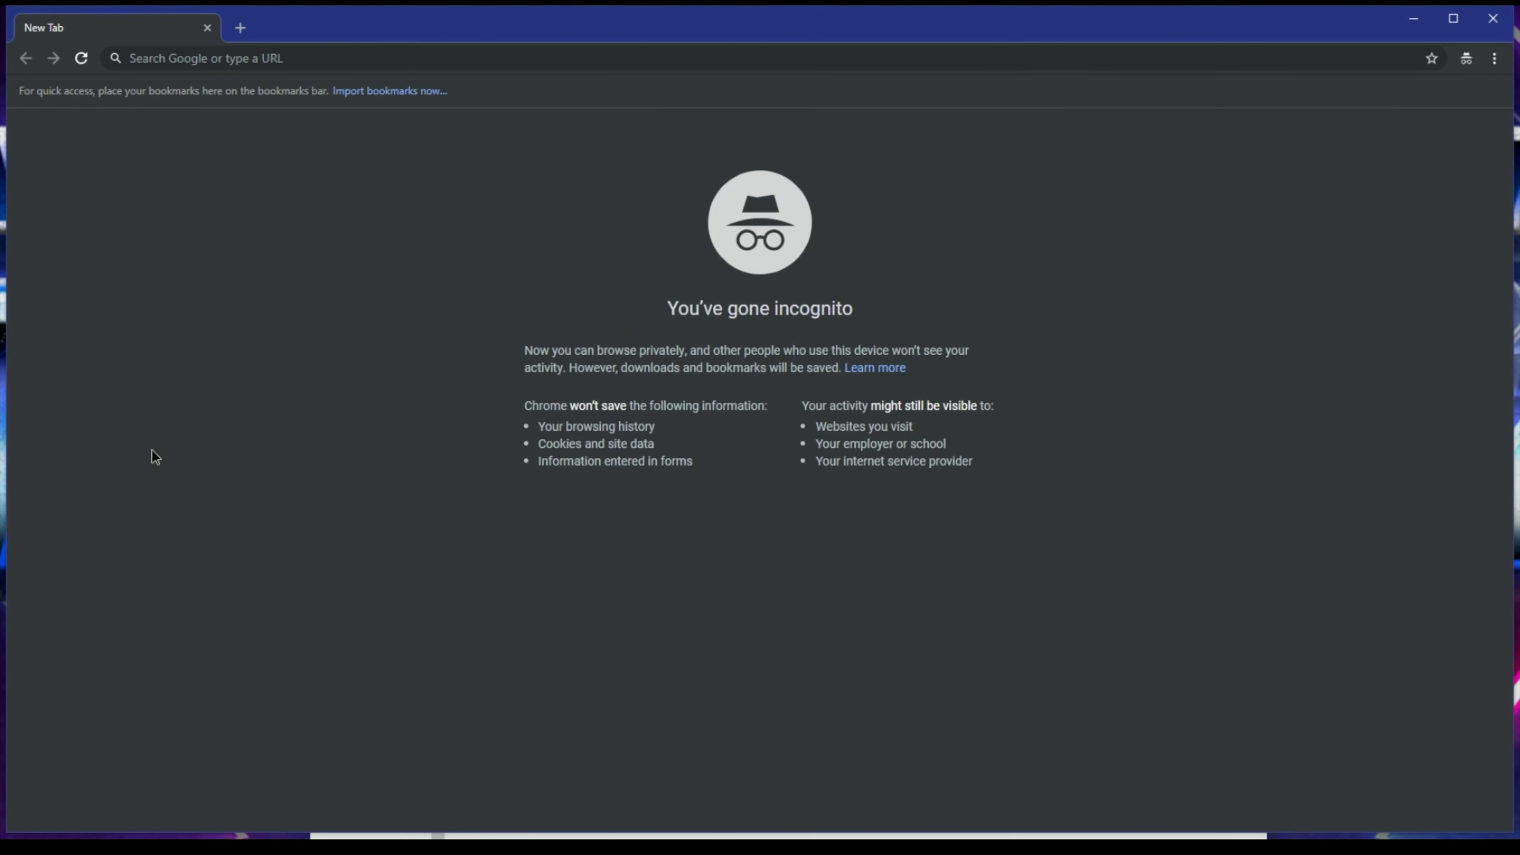
pyautogui.click(387, 59)
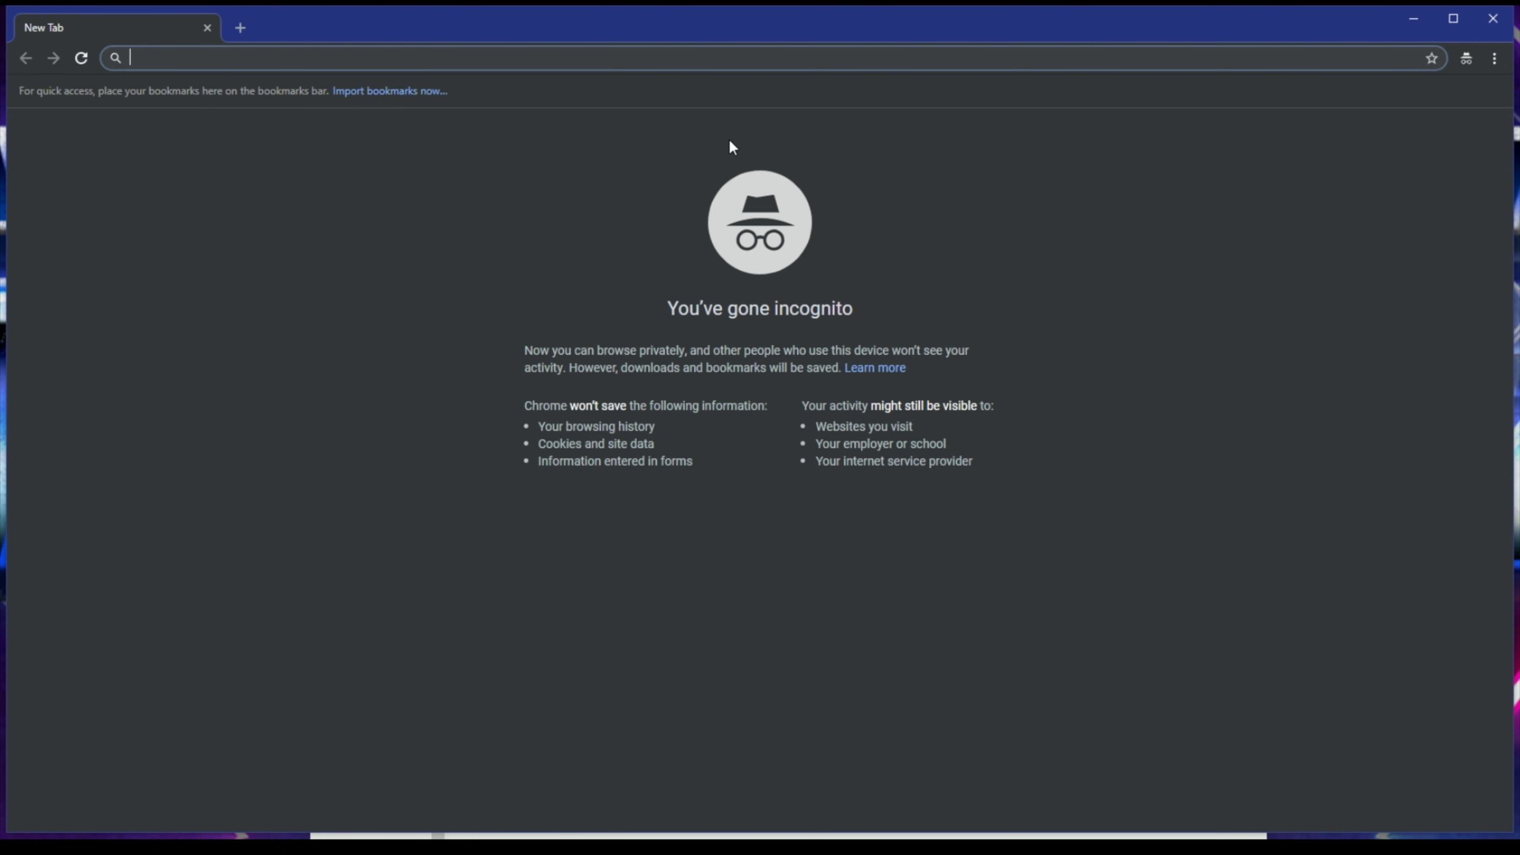
pyautogui.write('fat32')
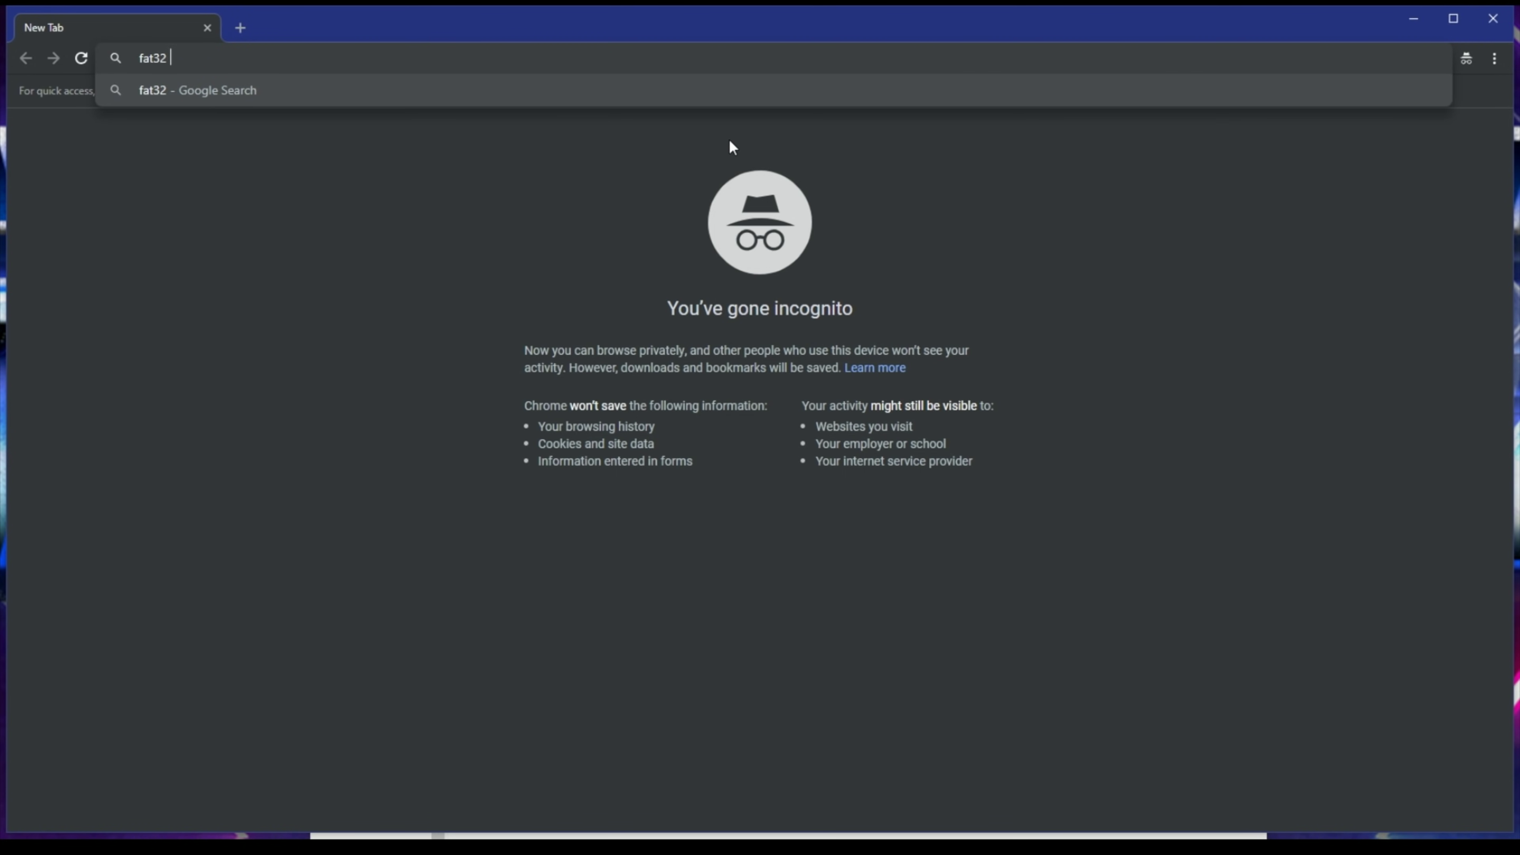
pyautogui.write(' format')
pyautogui.press('Return')
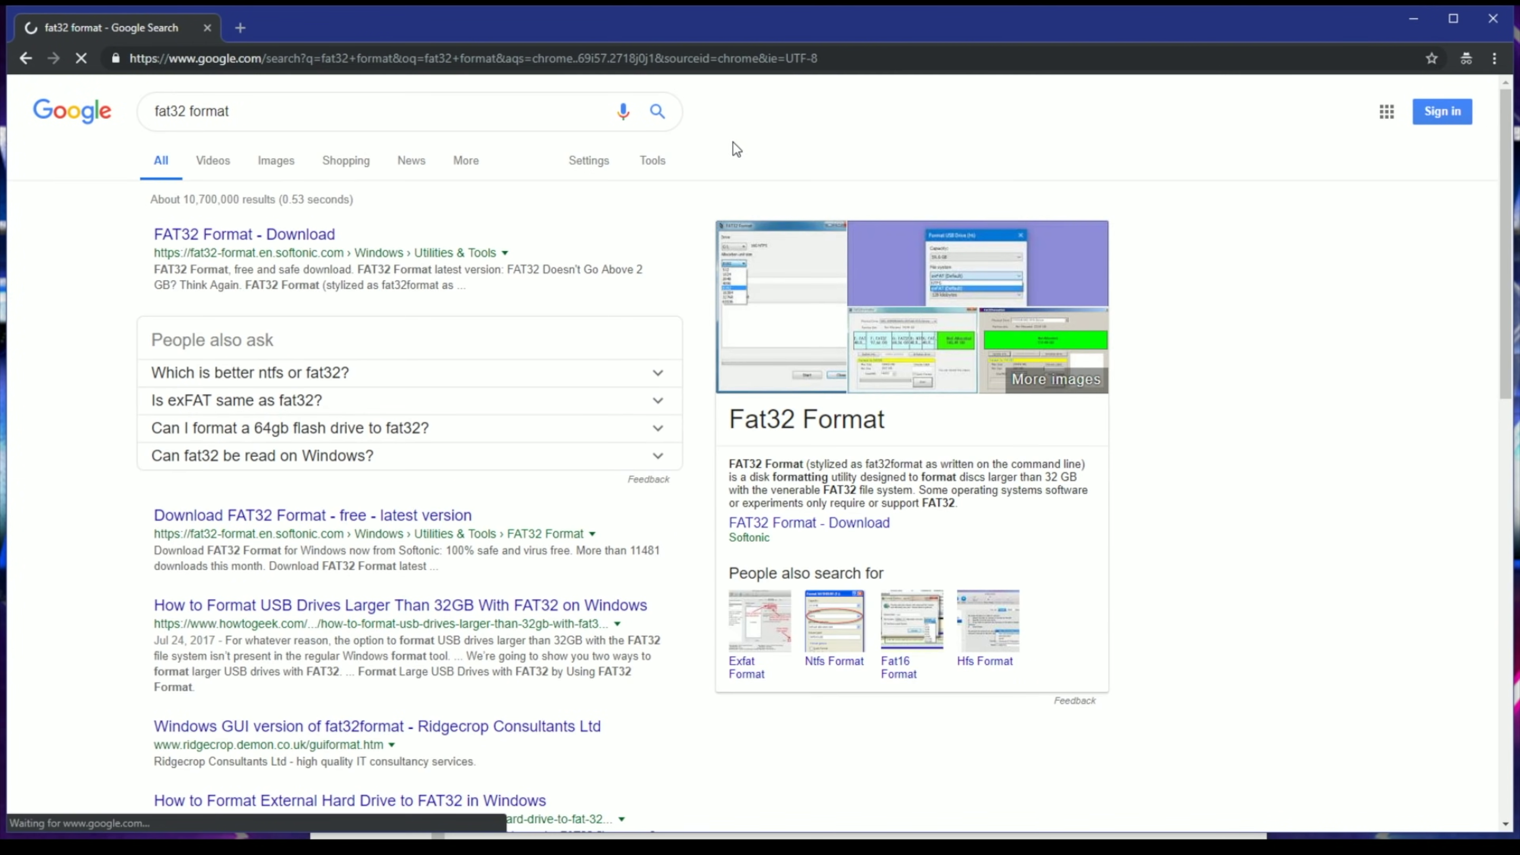
# Step: Download FAT32 Format from Softonic and open guiformat (1).exe
pyautogui.click(279, 234)
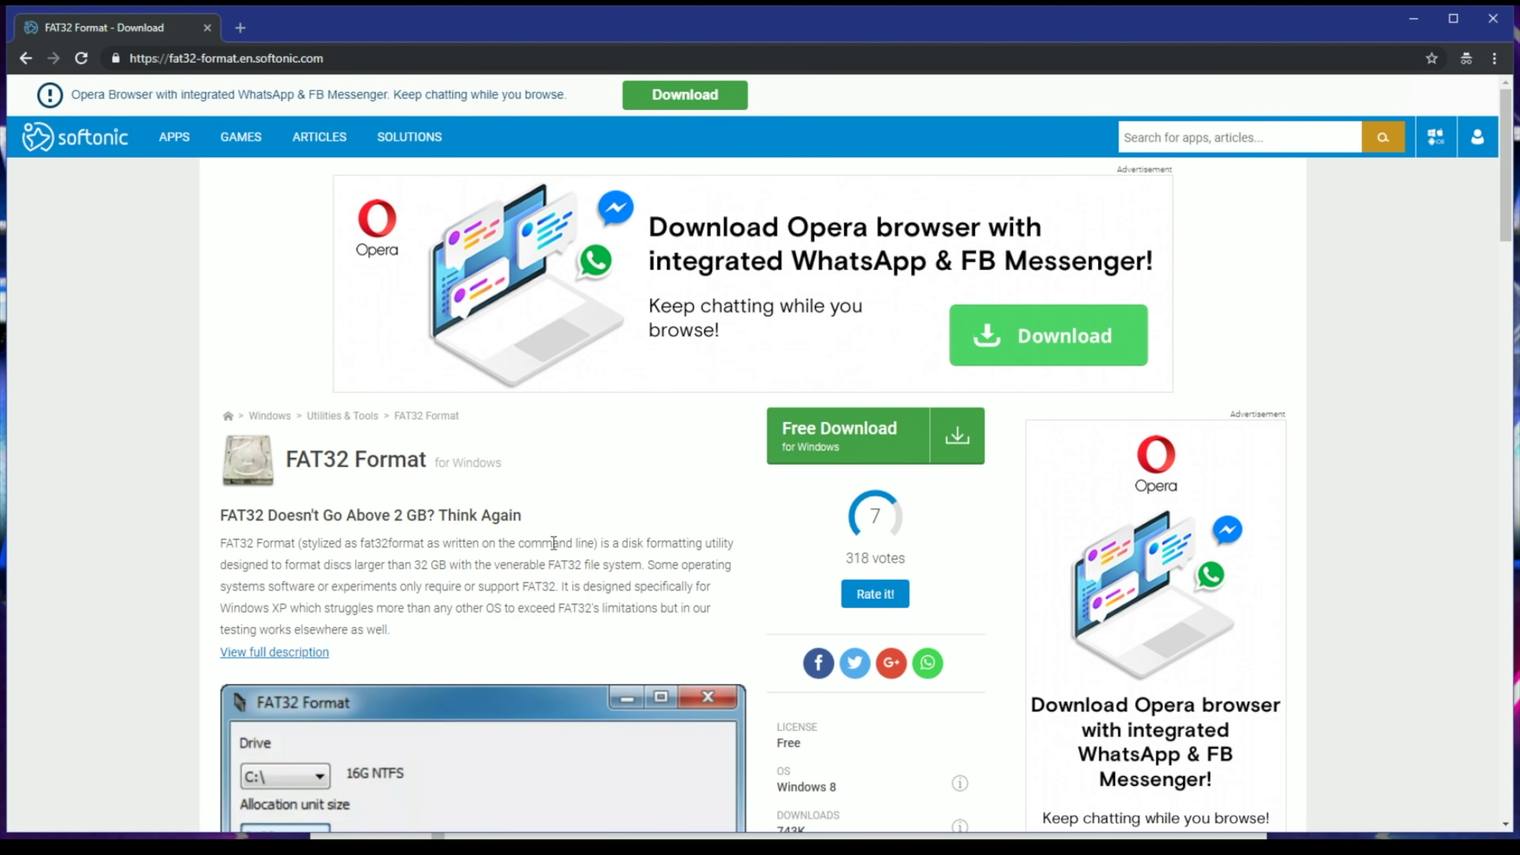
pyautogui.click(797, 449)
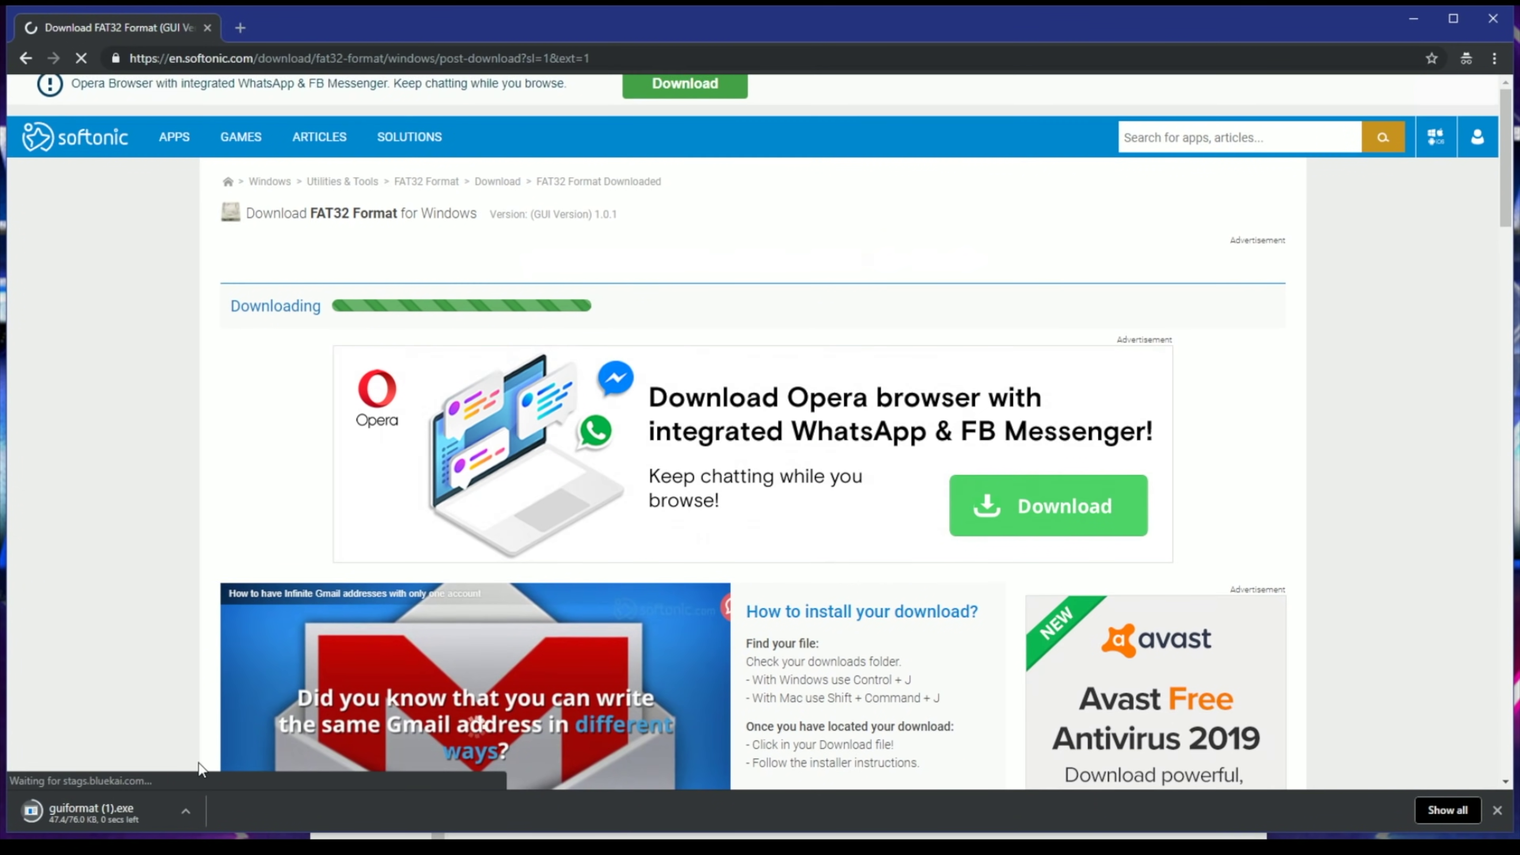
pyautogui.click(141, 818)
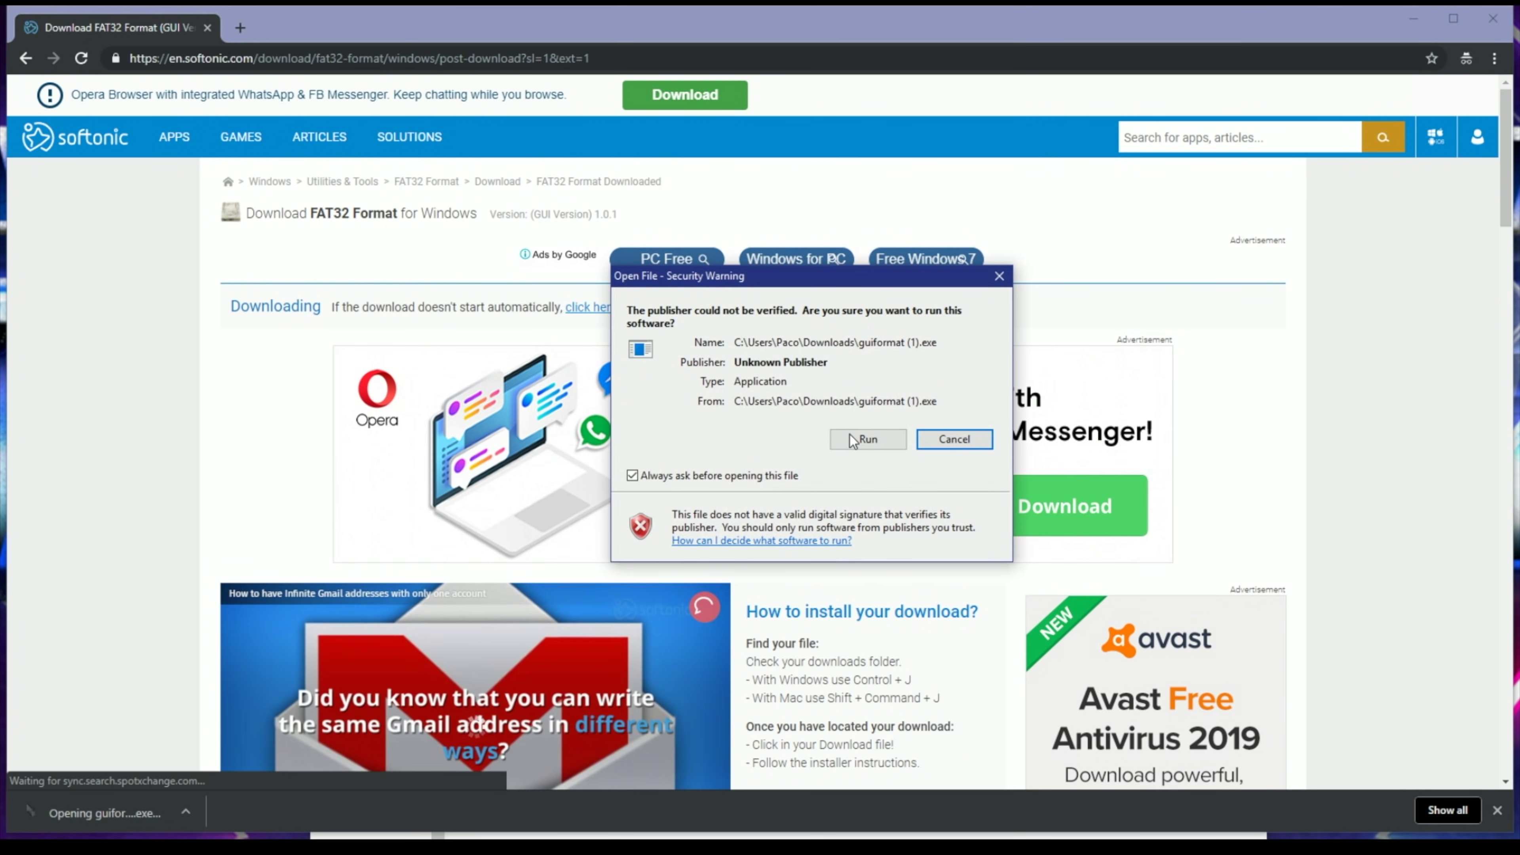
# Step: Allow the formatter to run and select drive F:\ (63G)
pyautogui.click(854, 440)
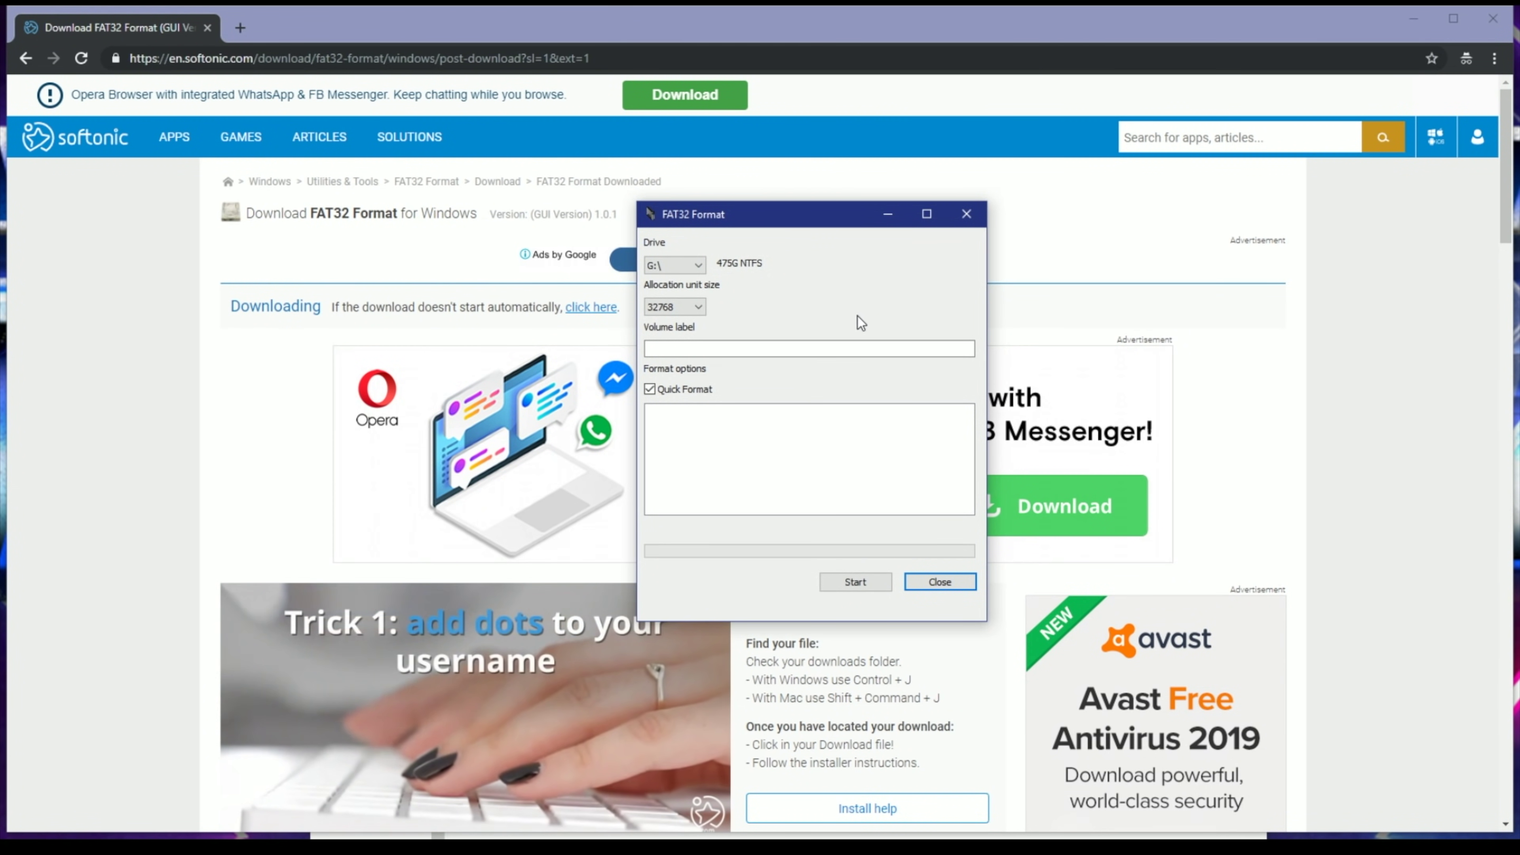
pyautogui.click(697, 270)
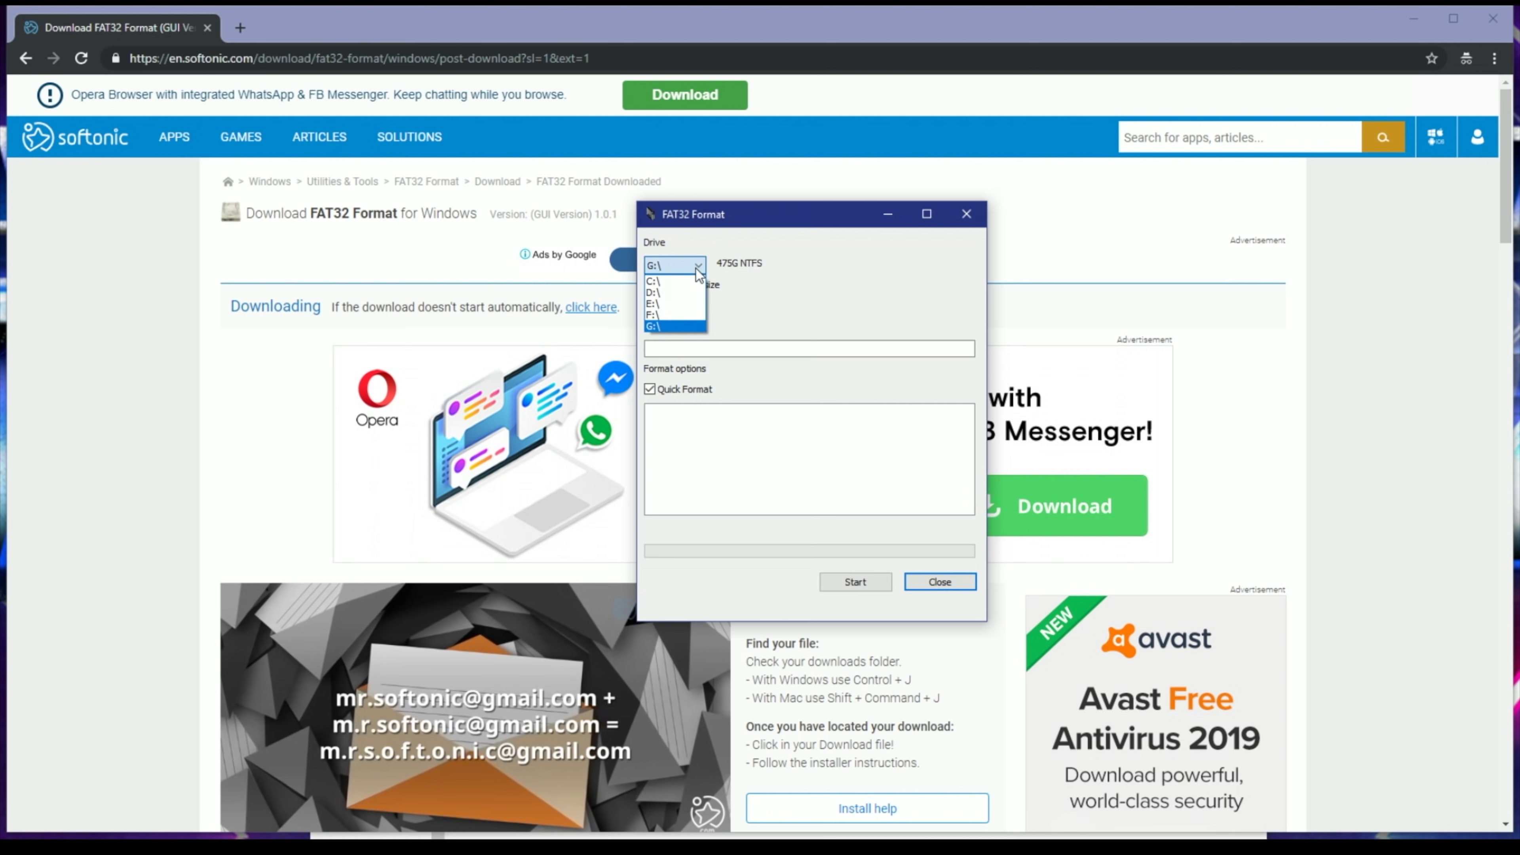
pyautogui.click(676, 315)
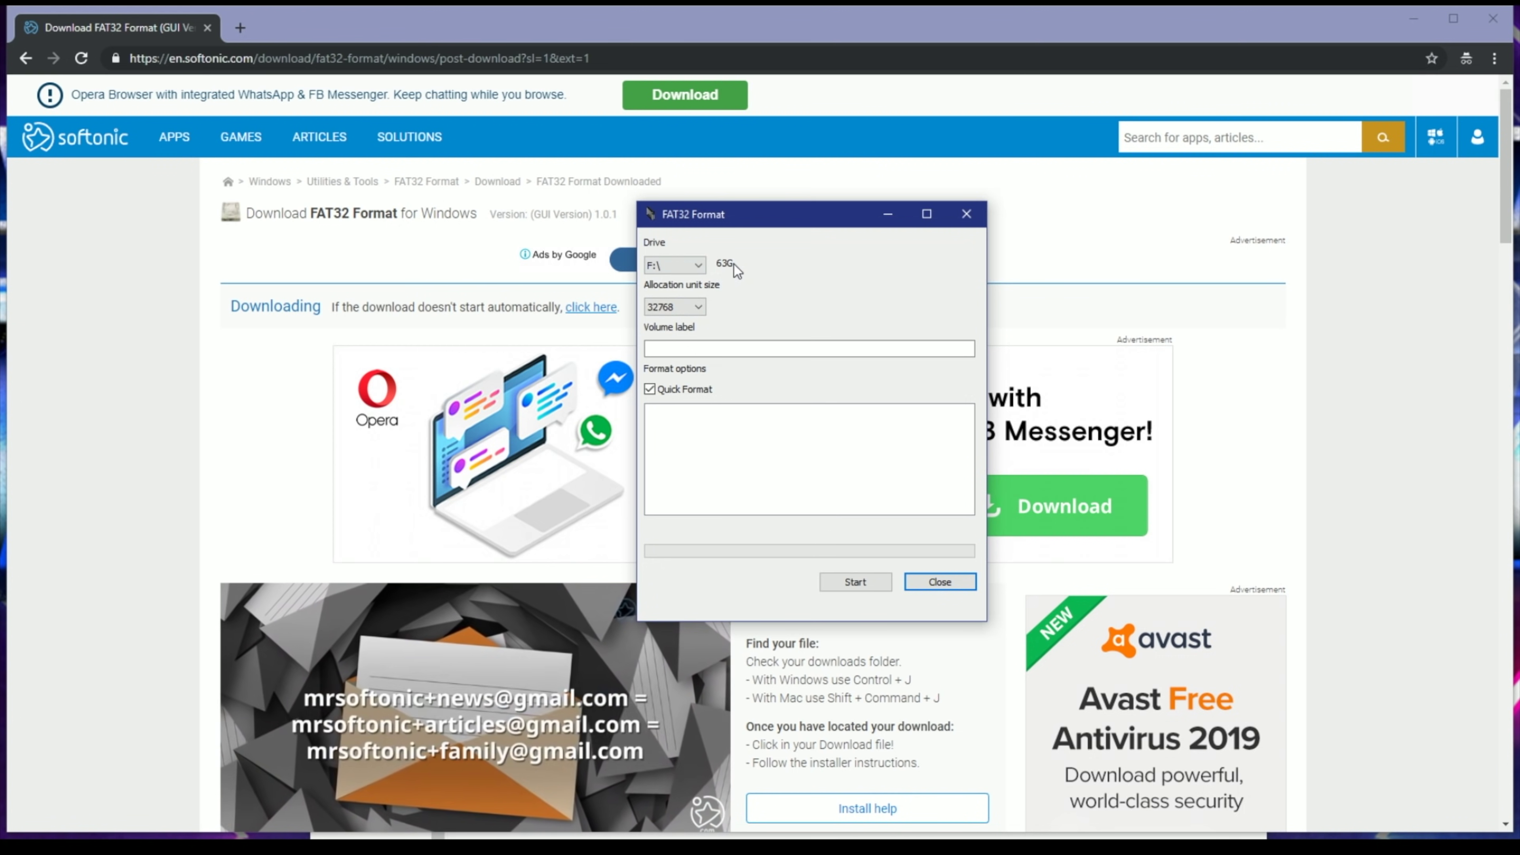
# Step: Set allocation unit size to 4096, label the volume CDJ DRIVE, and start formatting
pyautogui.click(683, 308)
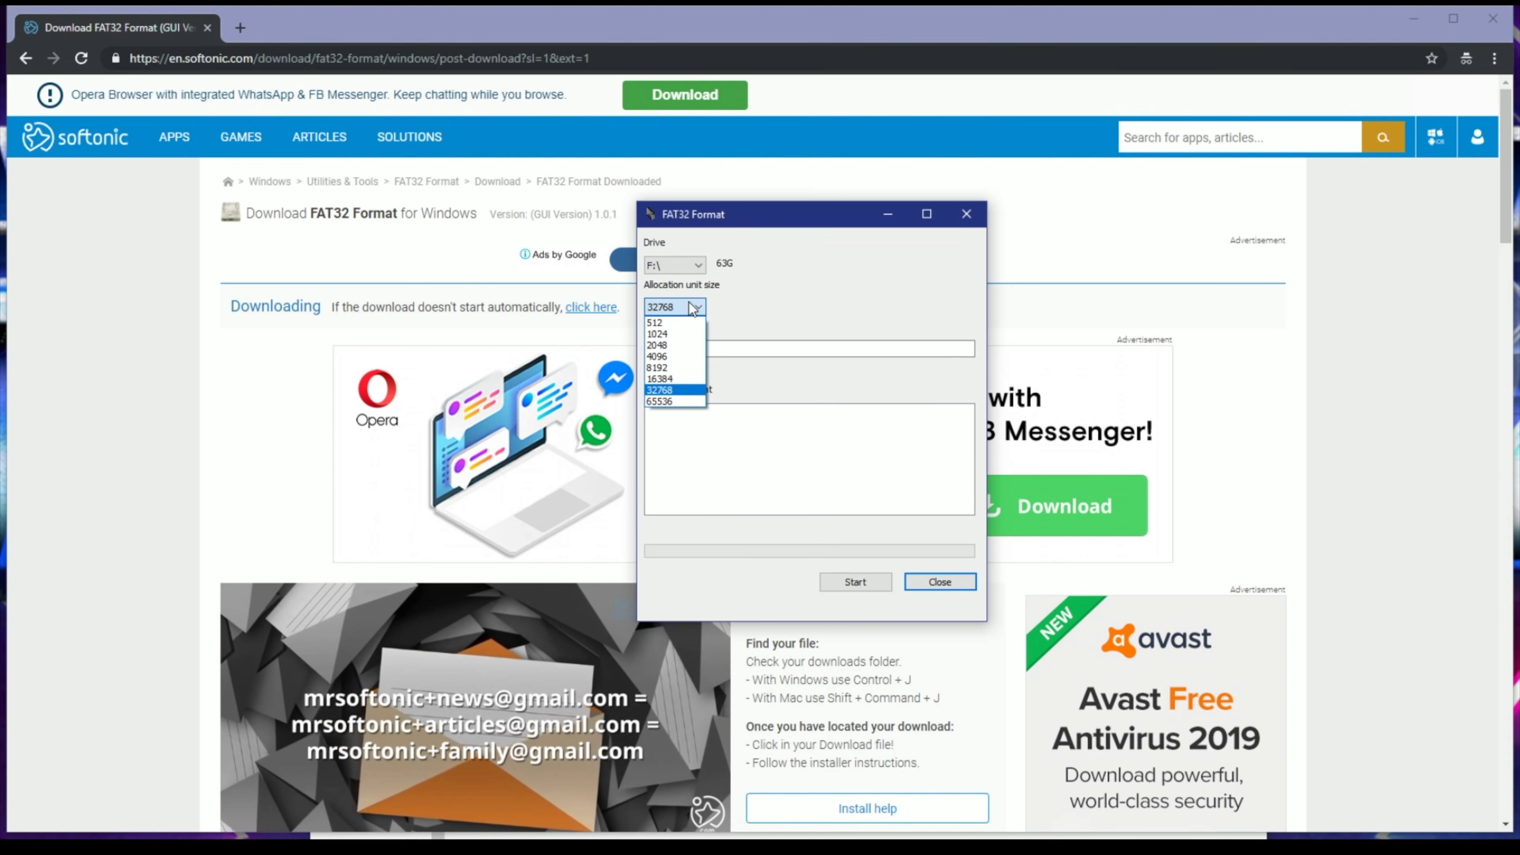
pyautogui.click(672, 357)
pyautogui.click(951, 344)
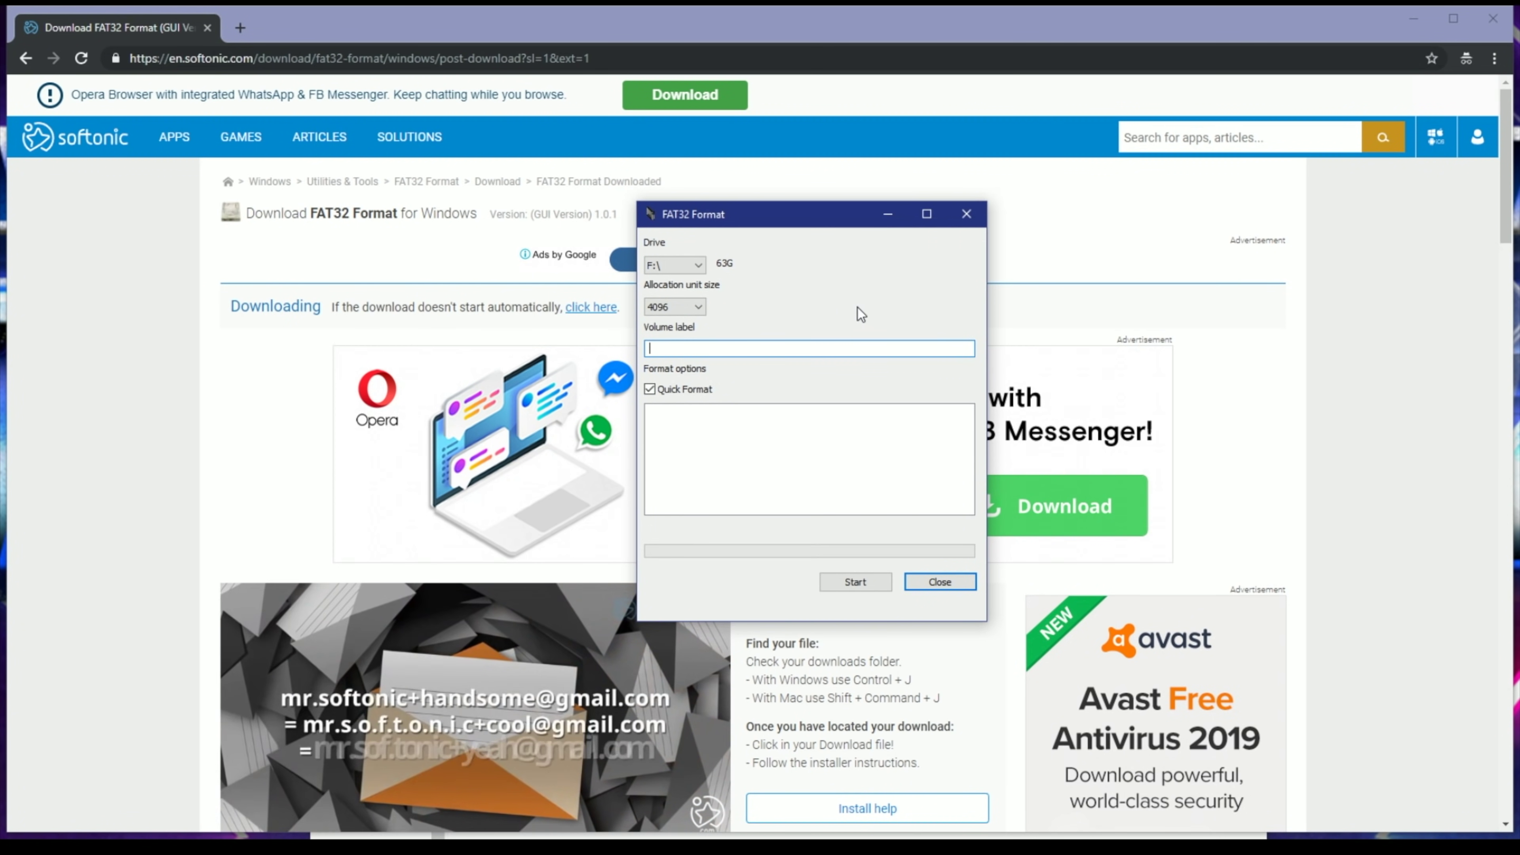
pyautogui.write('CDJ DRIVE')
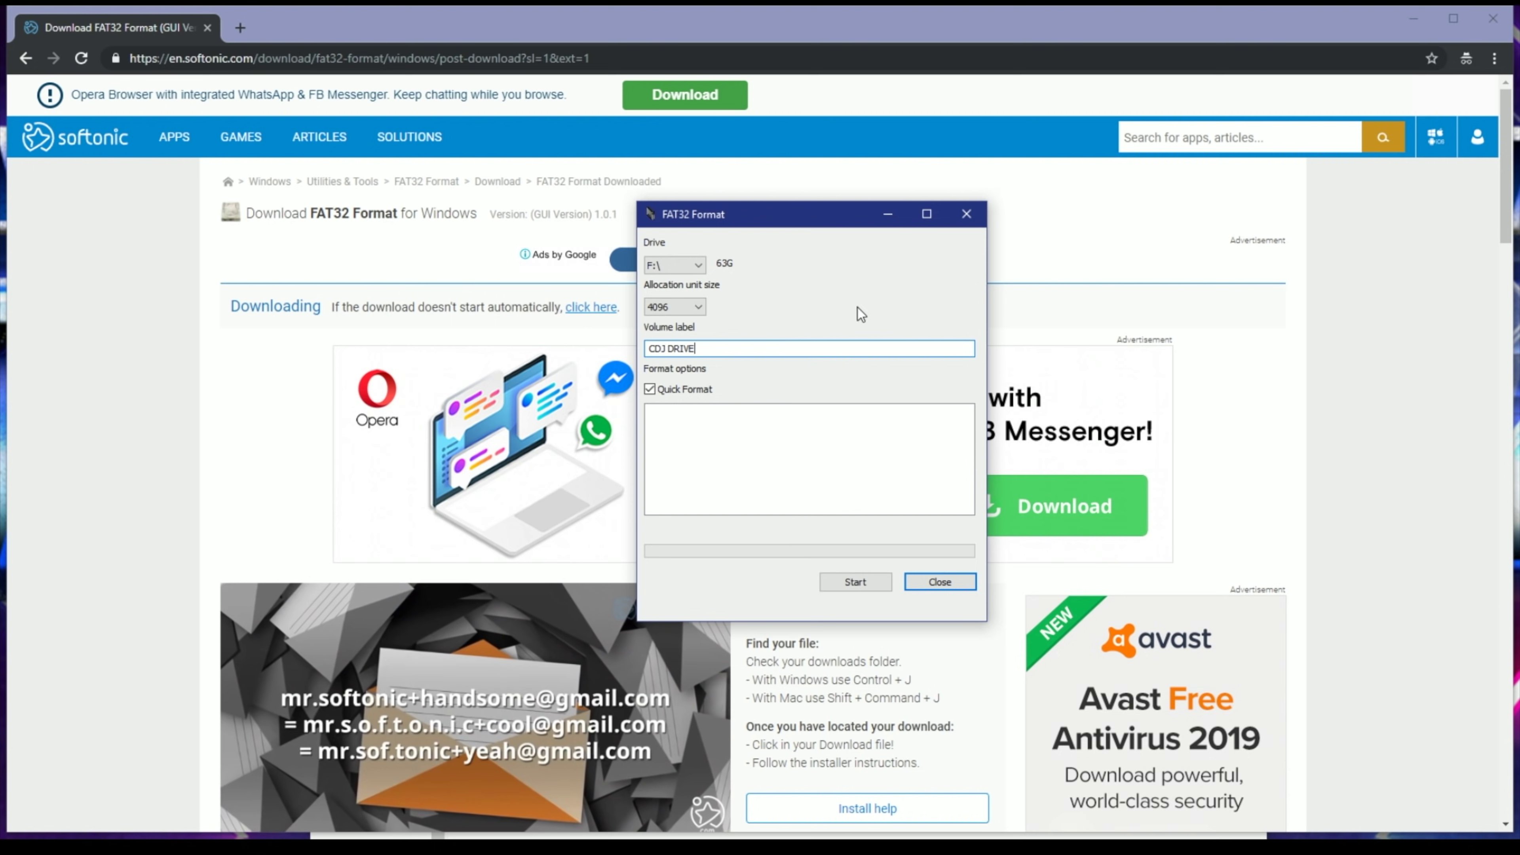
pyautogui.click(854, 582)
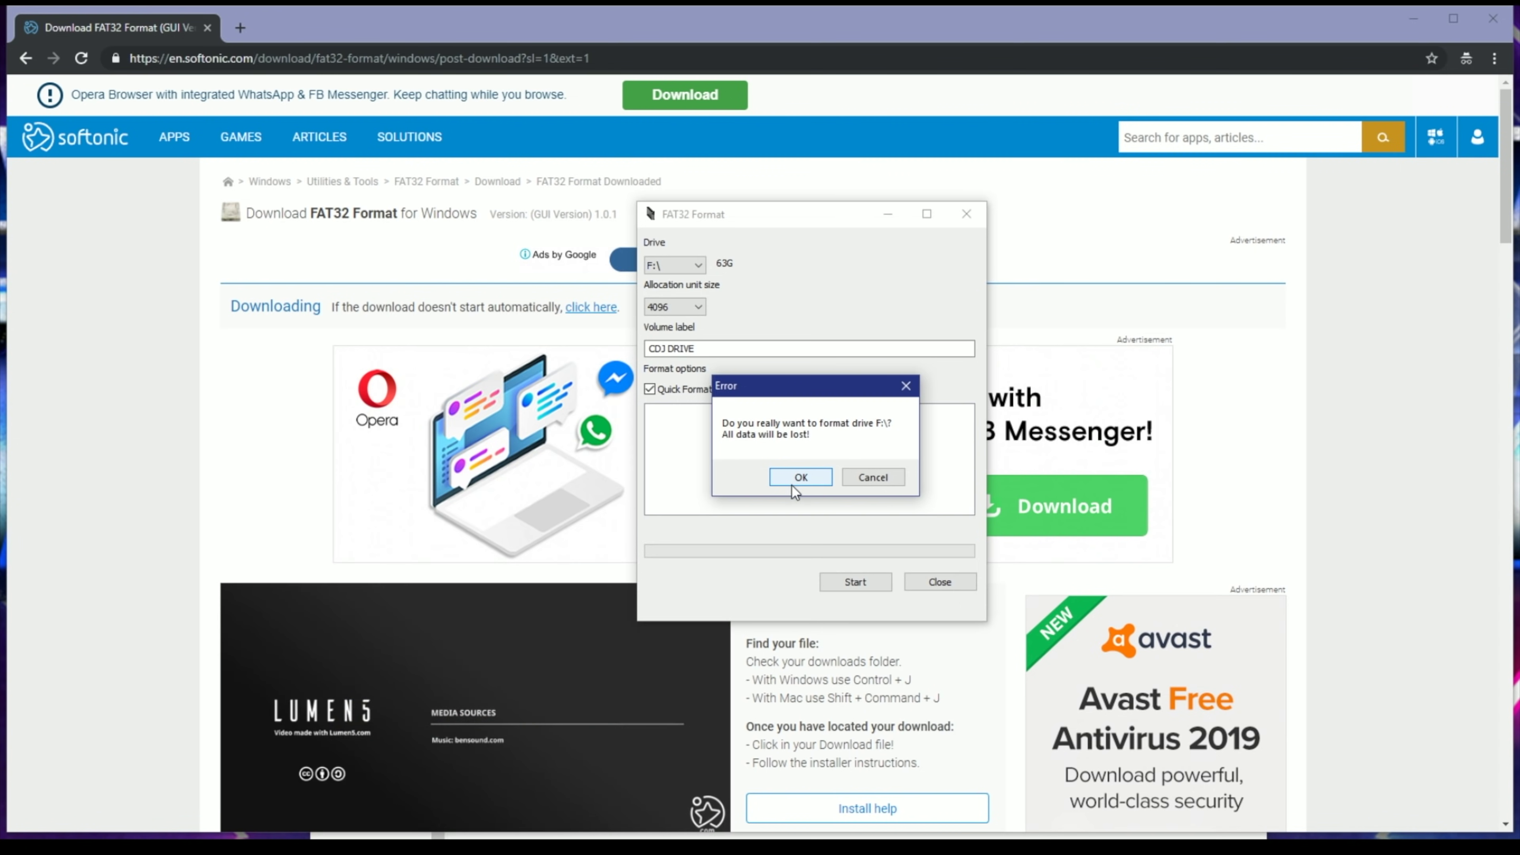
# Step: Confirm formatting drive F:\ and close FAT32 Format once it reports Done
pyautogui.click(792, 483)
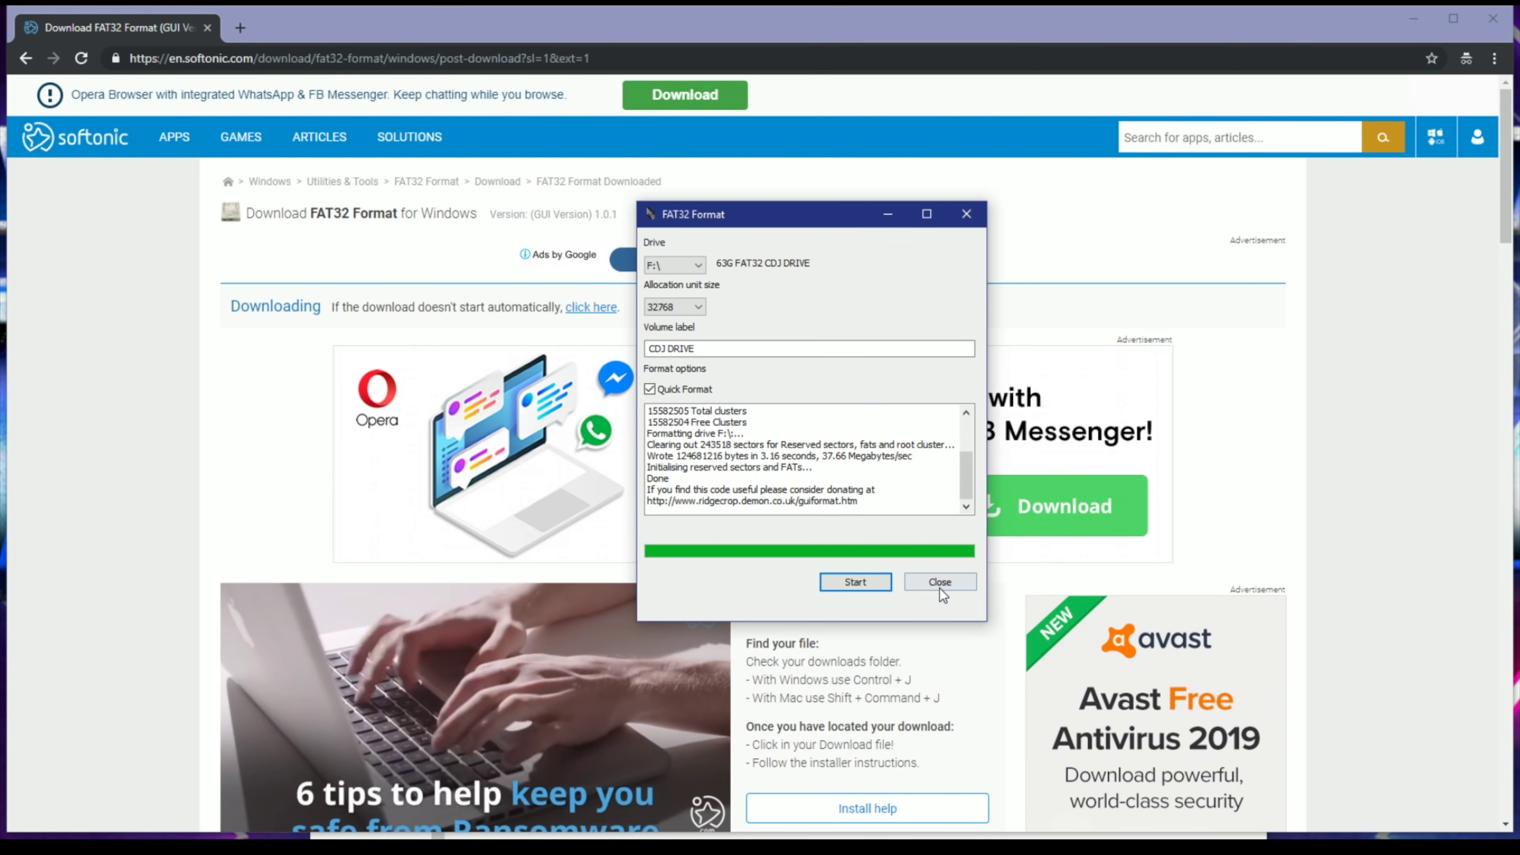
pyautogui.click(940, 584)
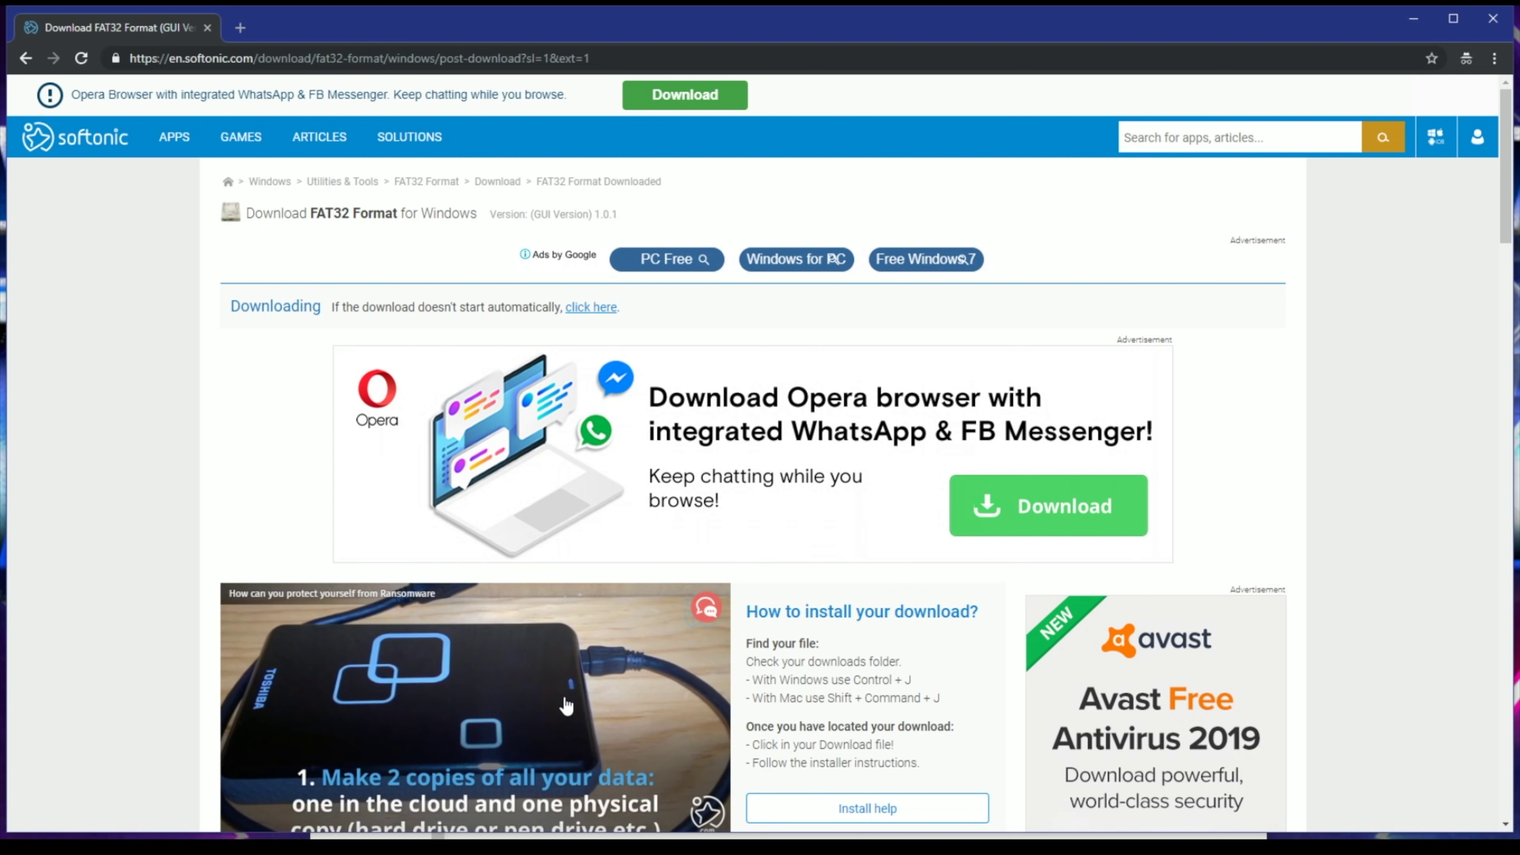
# Step: Open CDJ DRIVE (F:) Properties in File Explorer to verify FAT32 and 59.4 GB capacity
pyautogui.press('super+e')
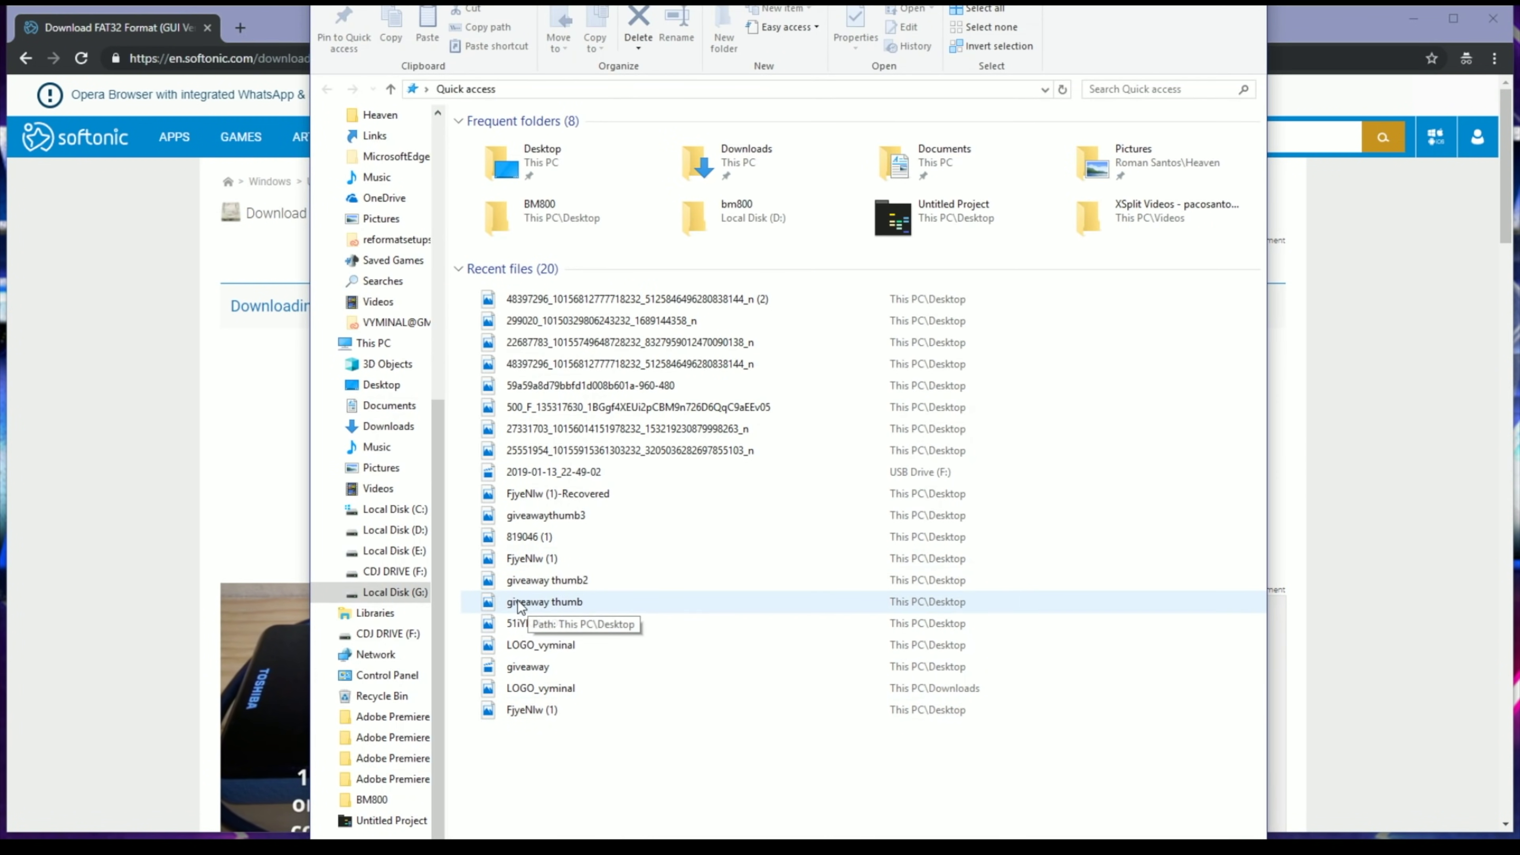
pyautogui.click(395, 572)
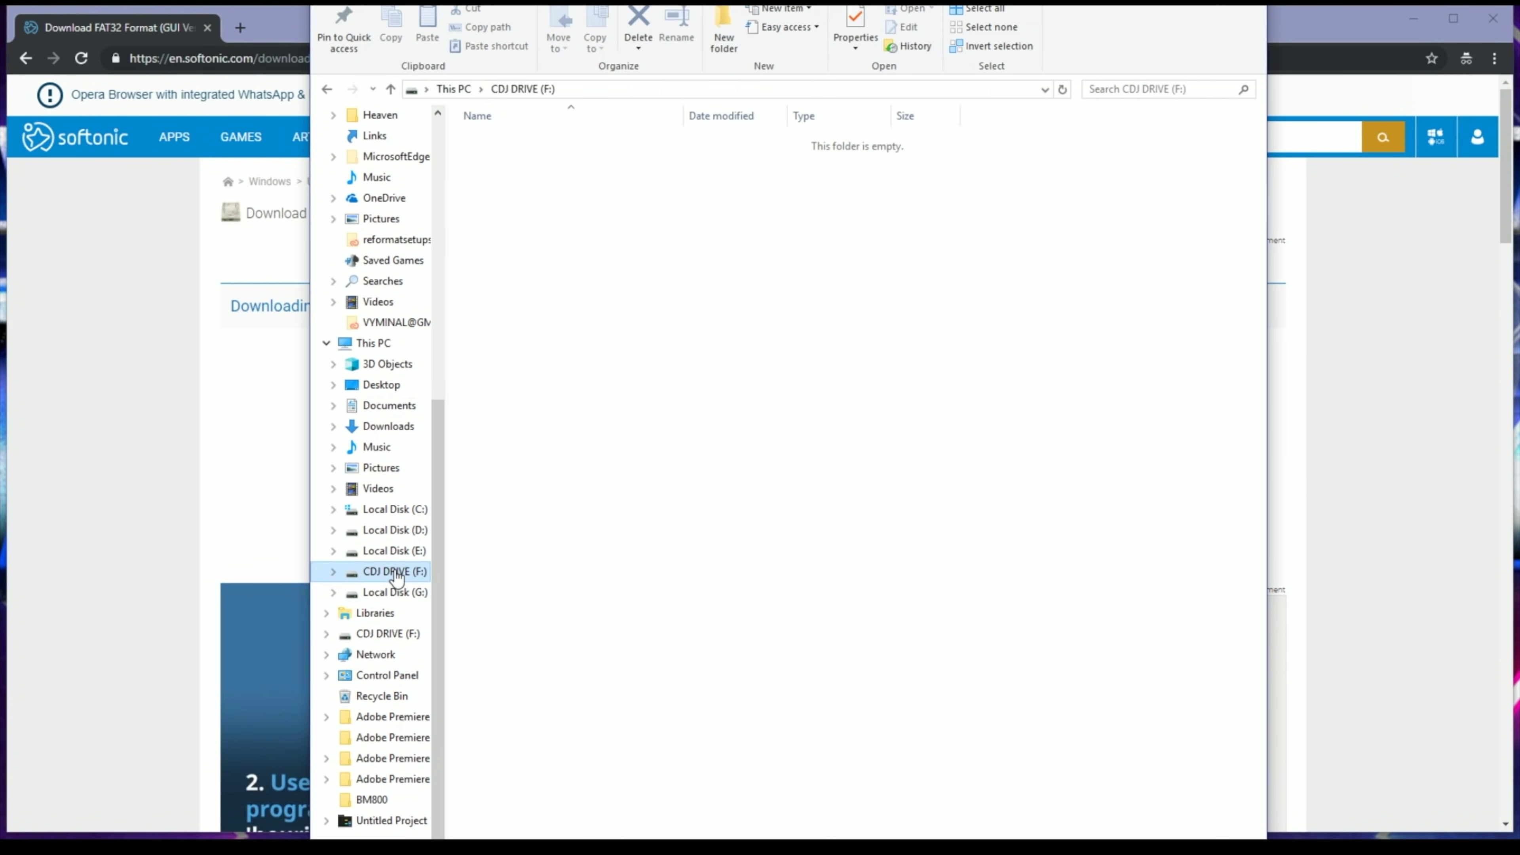
pyautogui.rightClick(376, 578)
pyautogui.click(465, 554)
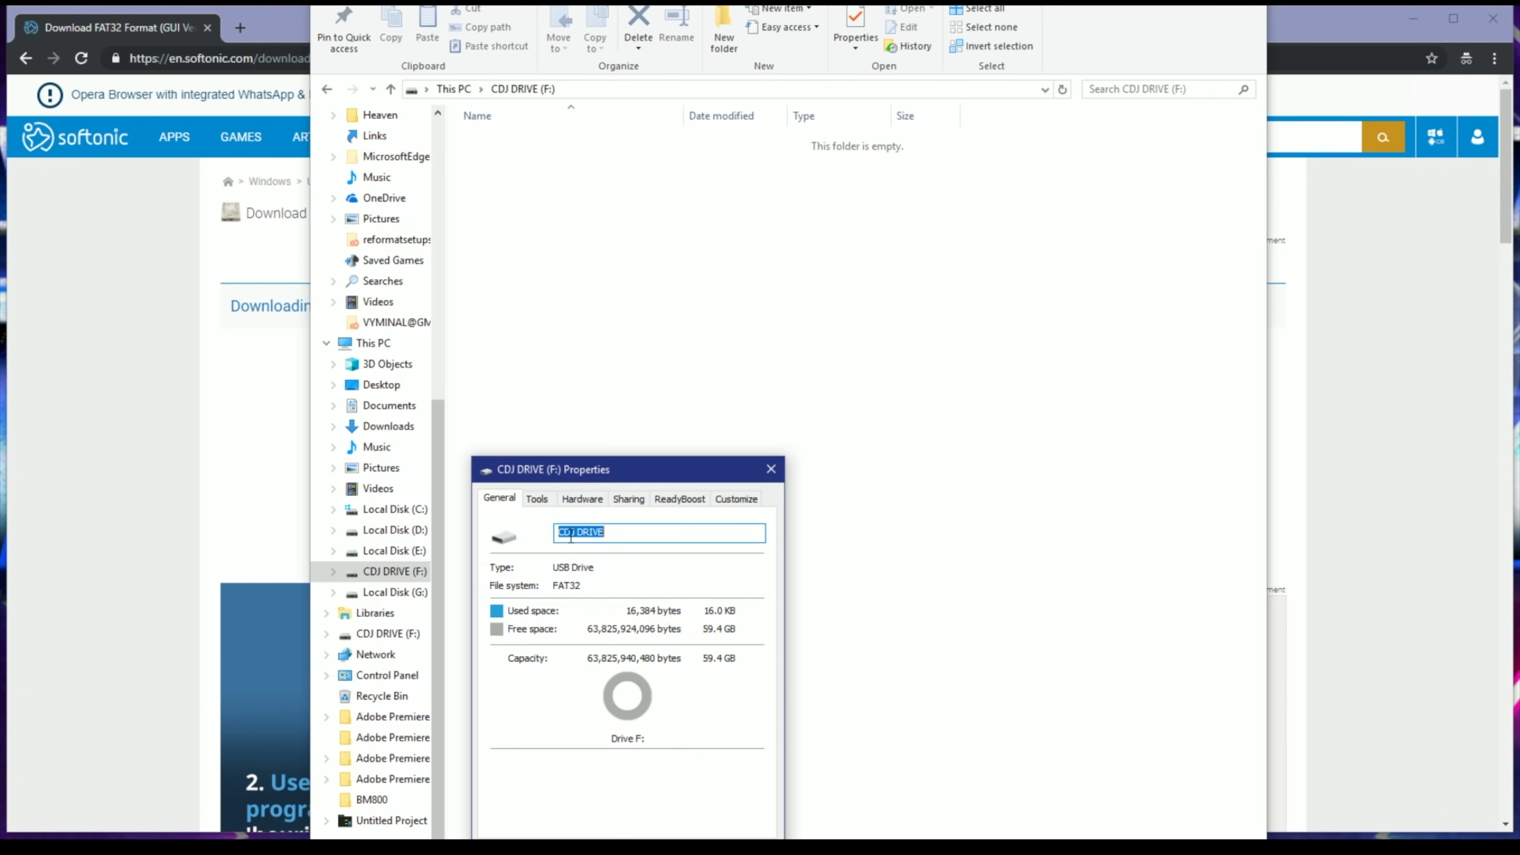